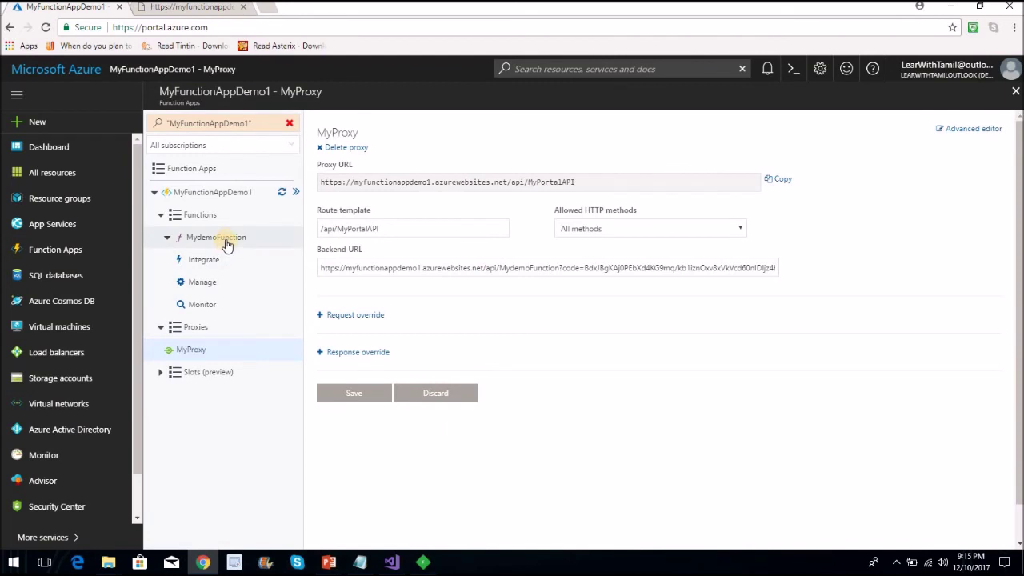
- Examine MydemoFunction's HTTP trigger bindings in function.json with the advanced editor, and return to the standard editor
click(210, 260)
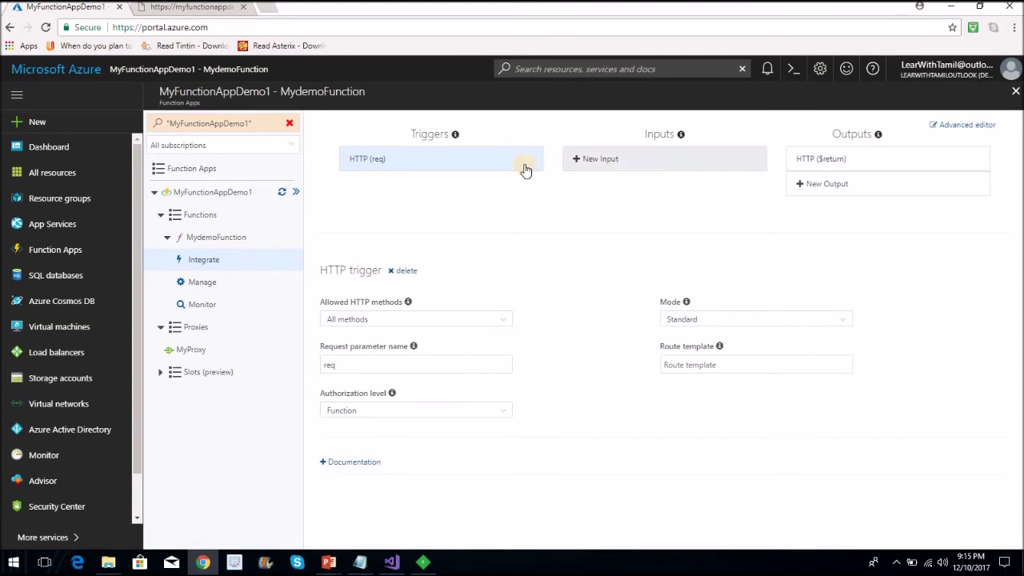
click(959, 128)
click(337, 185)
key(ctrl+a)
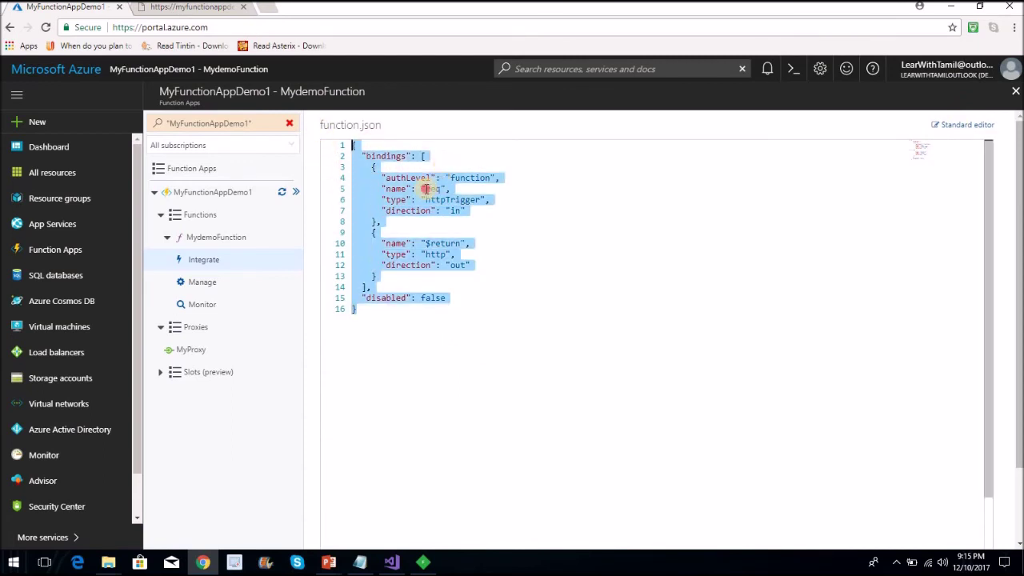
click(425, 189)
double_click(437, 199)
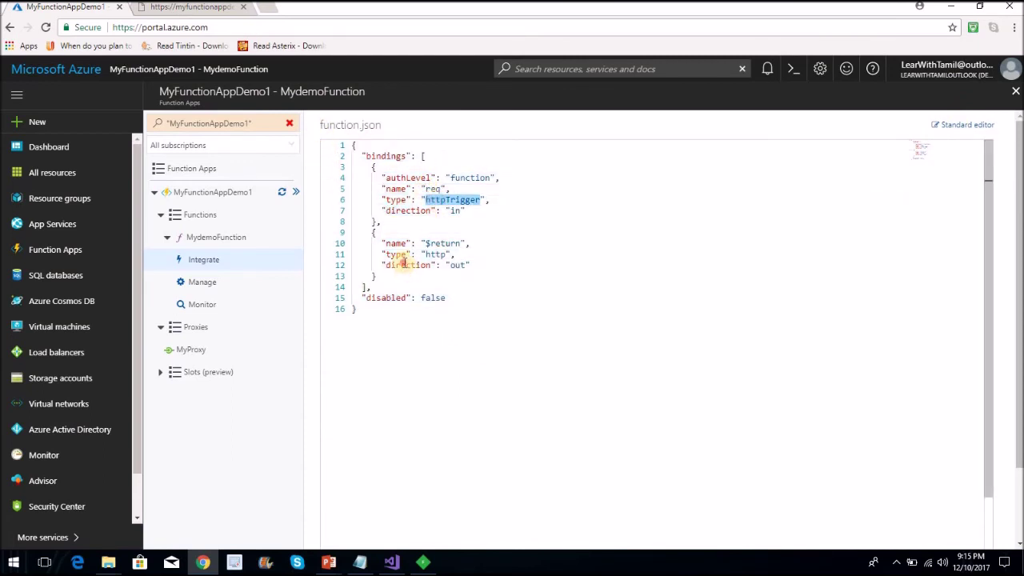
double_click(404, 265)
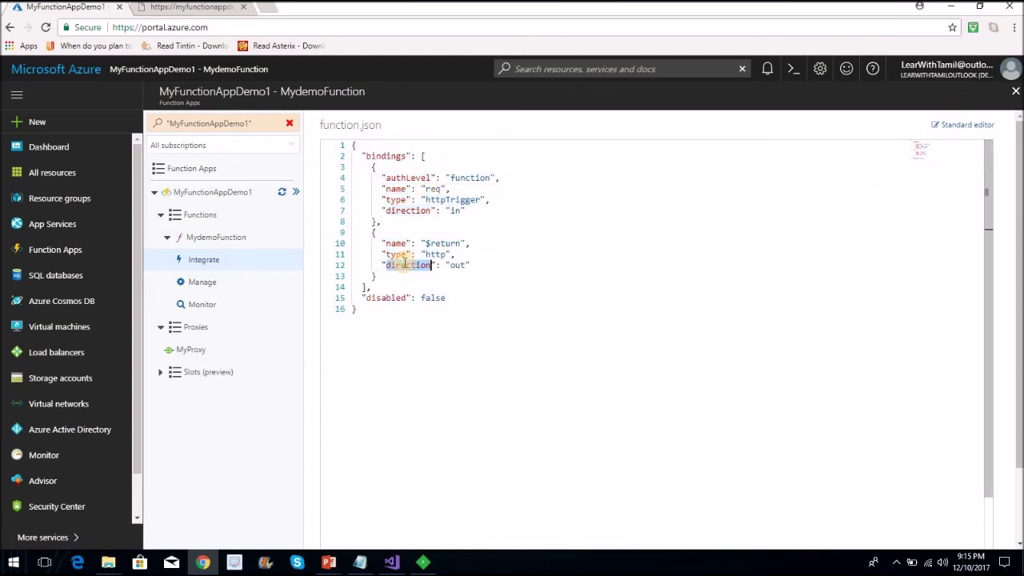
click(949, 127)
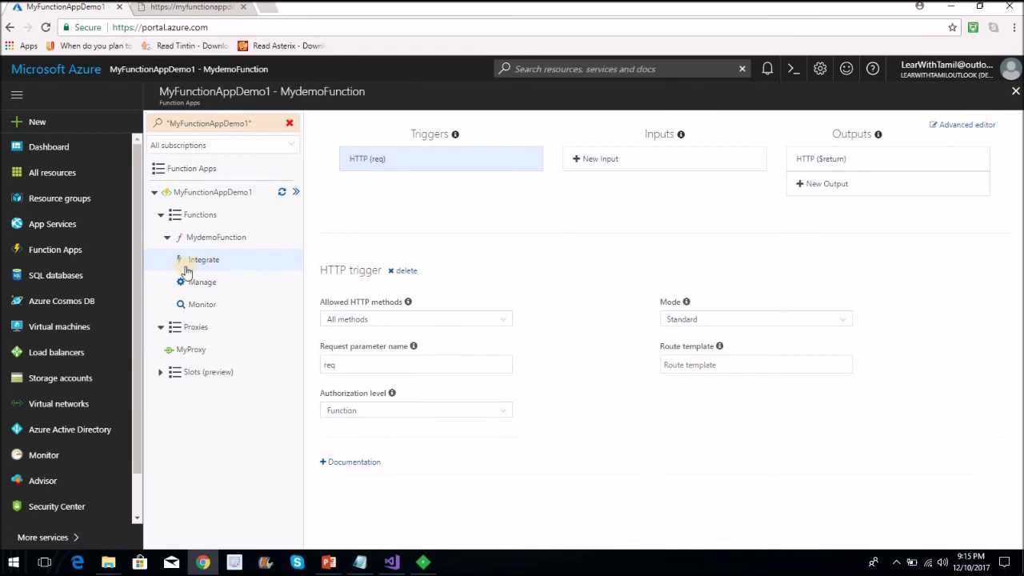
- Start a new function from the Timer trigger template with C# as the language
click(294, 216)
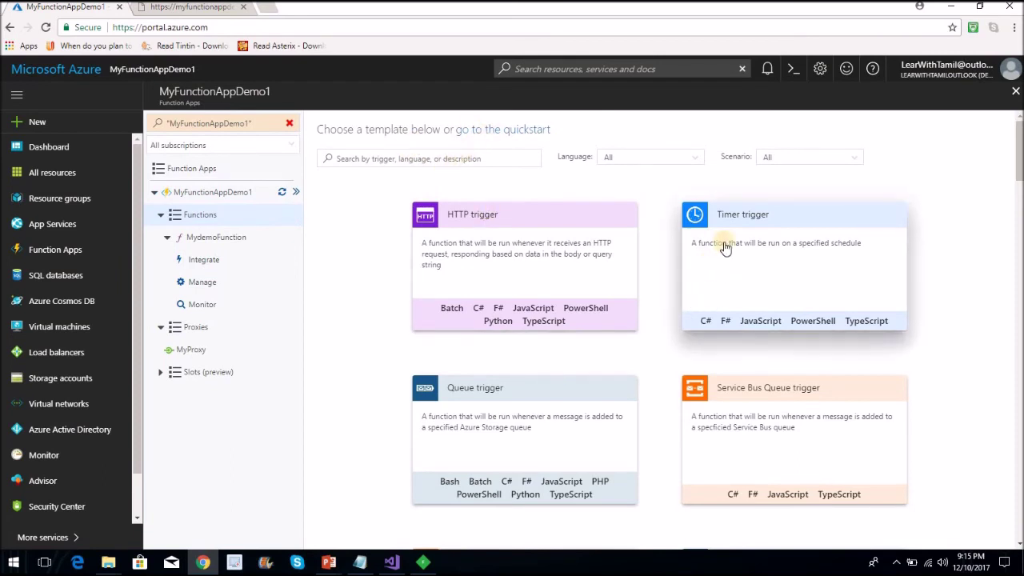
click(766, 222)
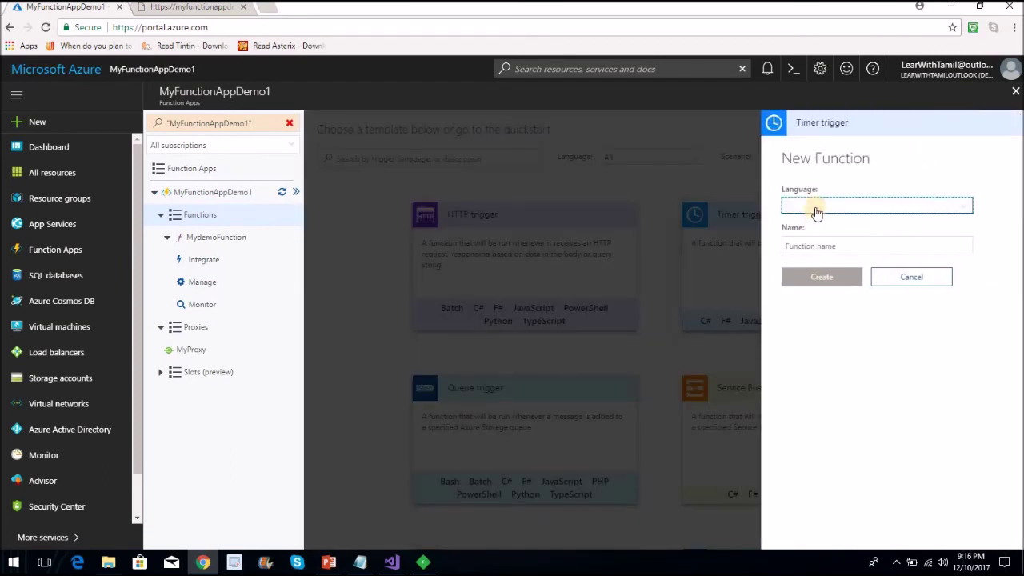
click(816, 209)
click(804, 221)
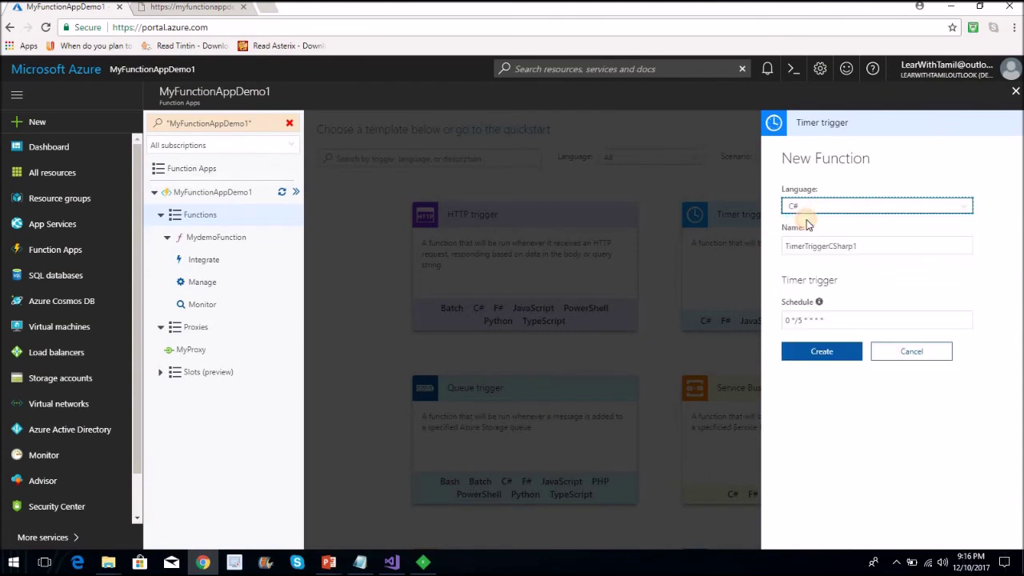
- Name the new timer function MydemoFunction2 and create it with the default schedule
click(862, 248)
drag(864, 244, 731, 242)
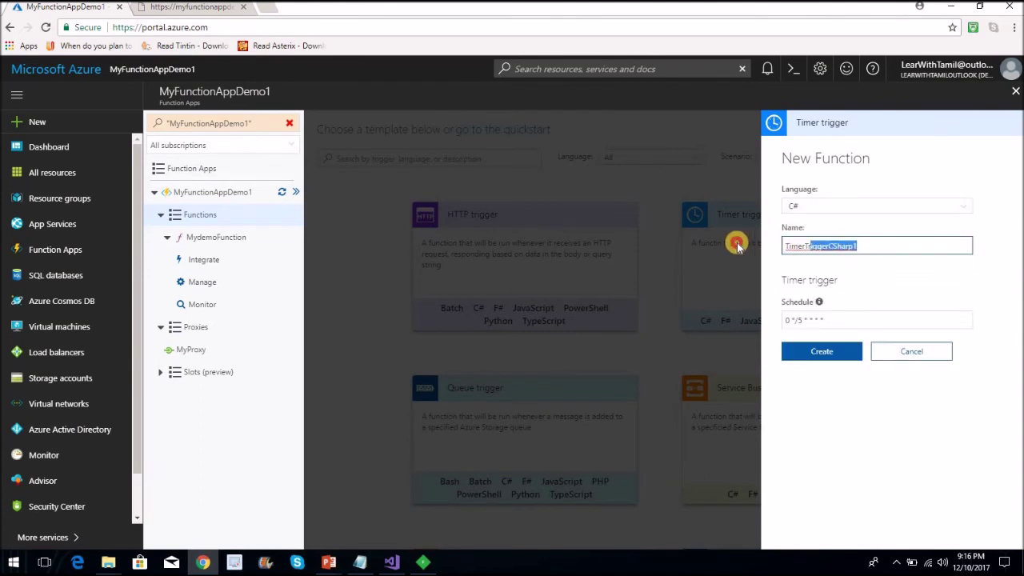
text(My)
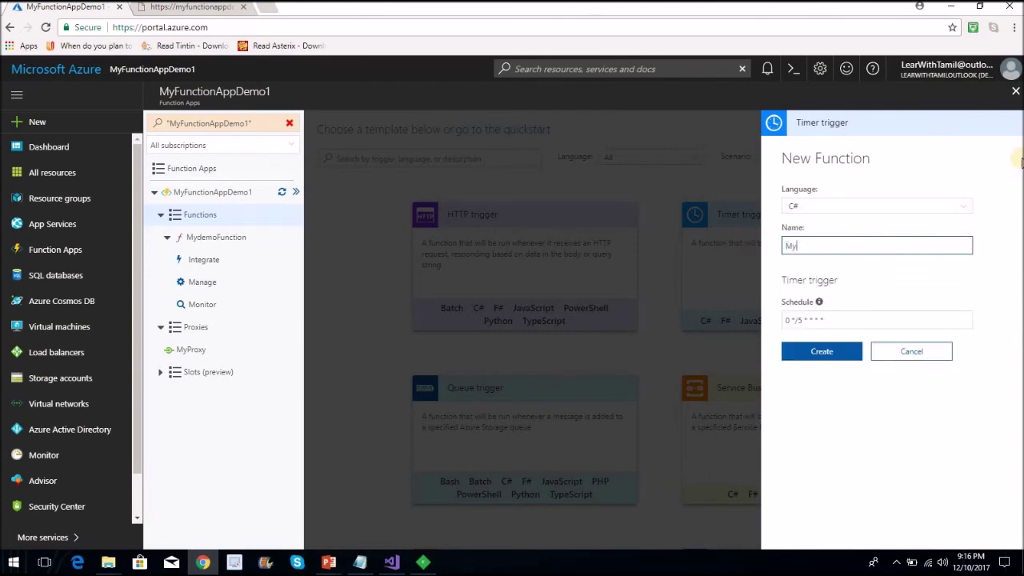
text(demoFunctionw2)
key(BackSpace)
key(BackSpace)
text(2)
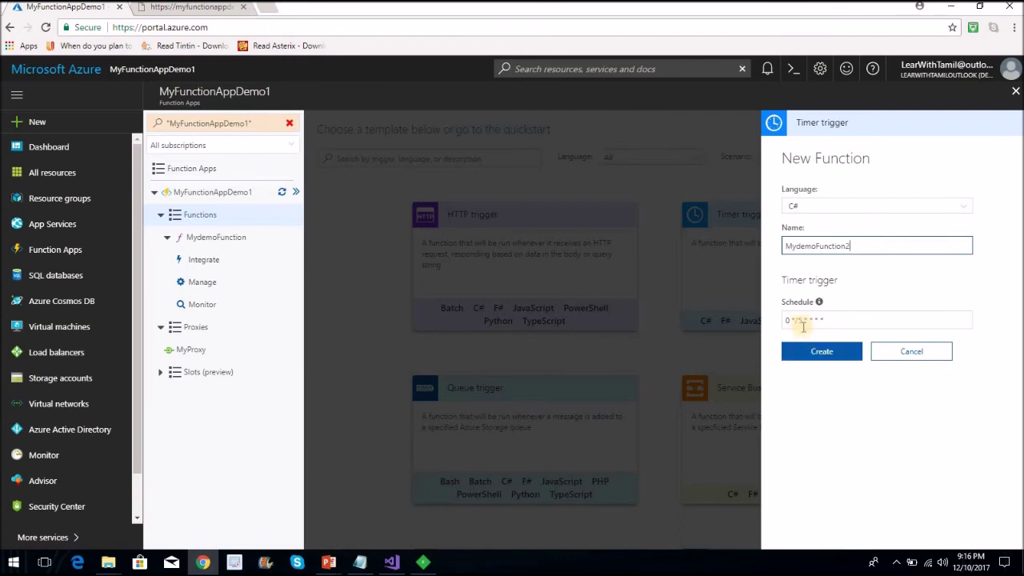
click(824, 351)
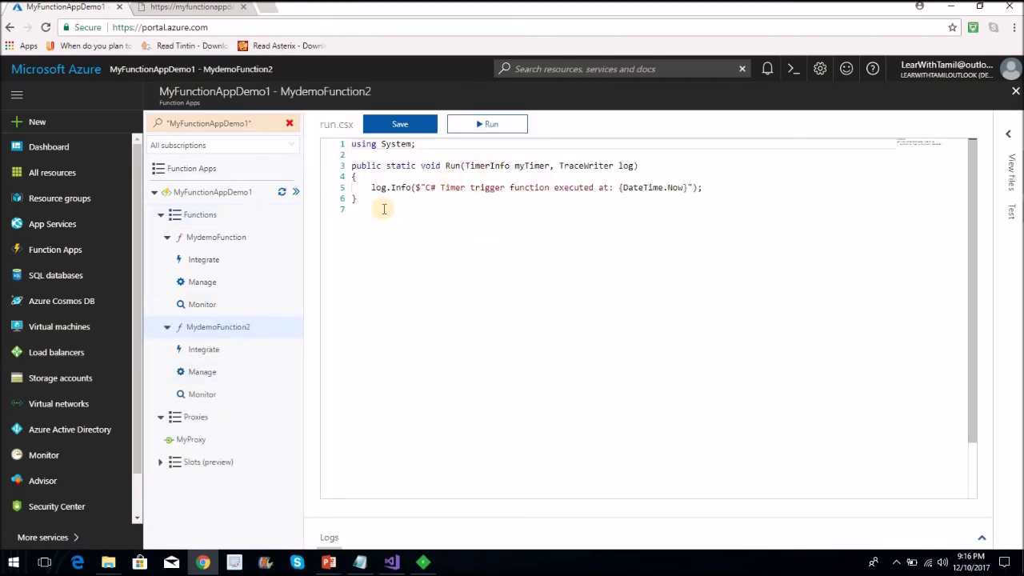
- Inspect the myTimer parameter in MydemoFunction2's code and its timer binding in function.json
double_click(539, 165)
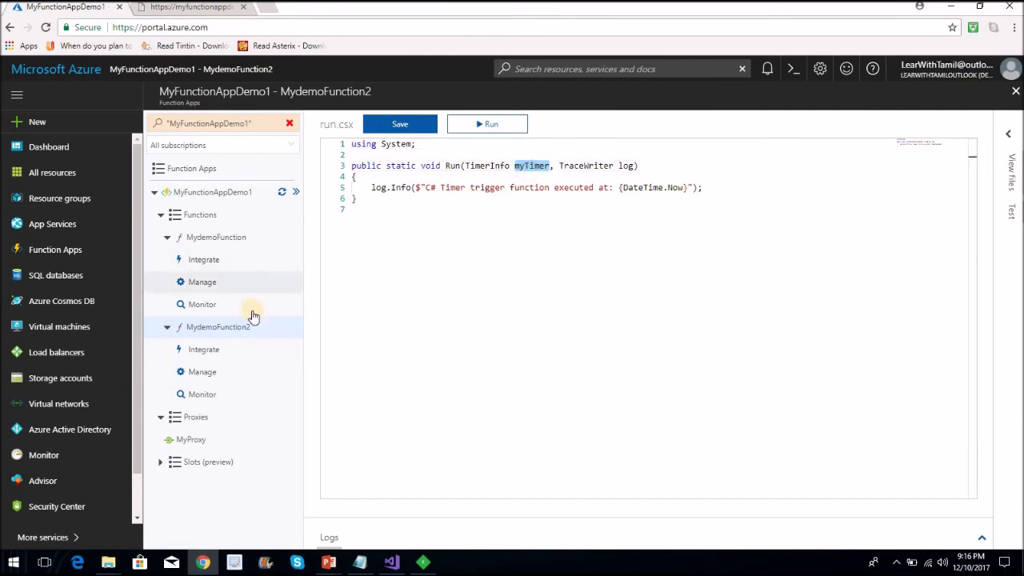
click(204, 356)
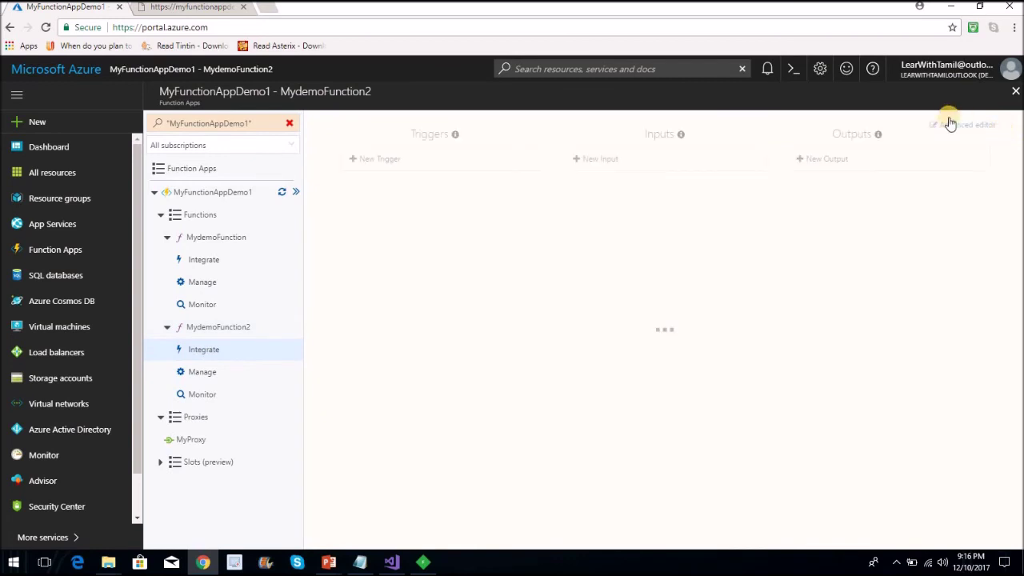
click(950, 125)
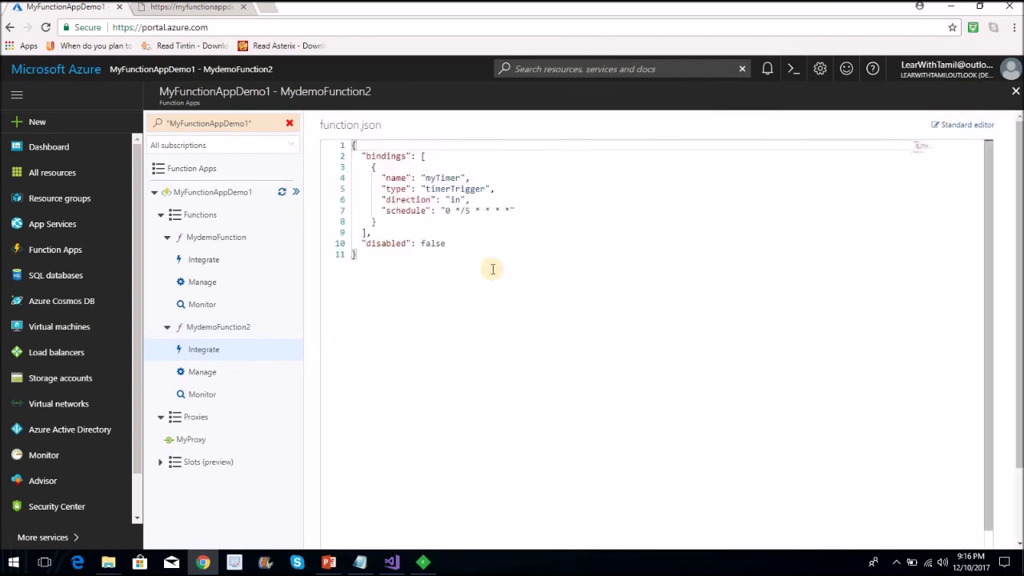
drag(401, 268, 321, 124)
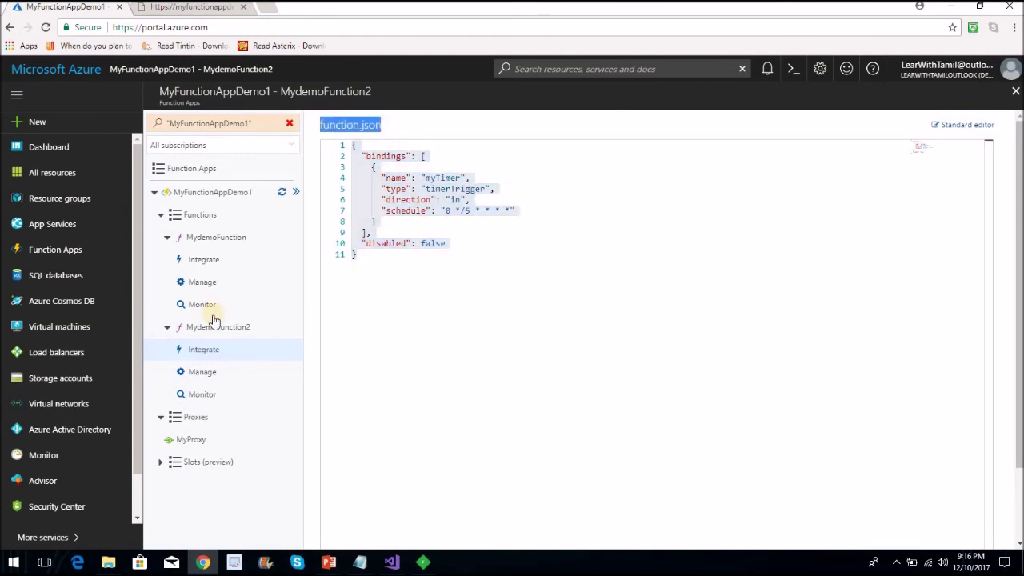
- Review MydemoFunction's function.json, highlighting its whole content for comparison with the timer function's bindings
click(203, 261)
click(360, 312)
click(323, 255)
drag(324, 254, 311, 102)
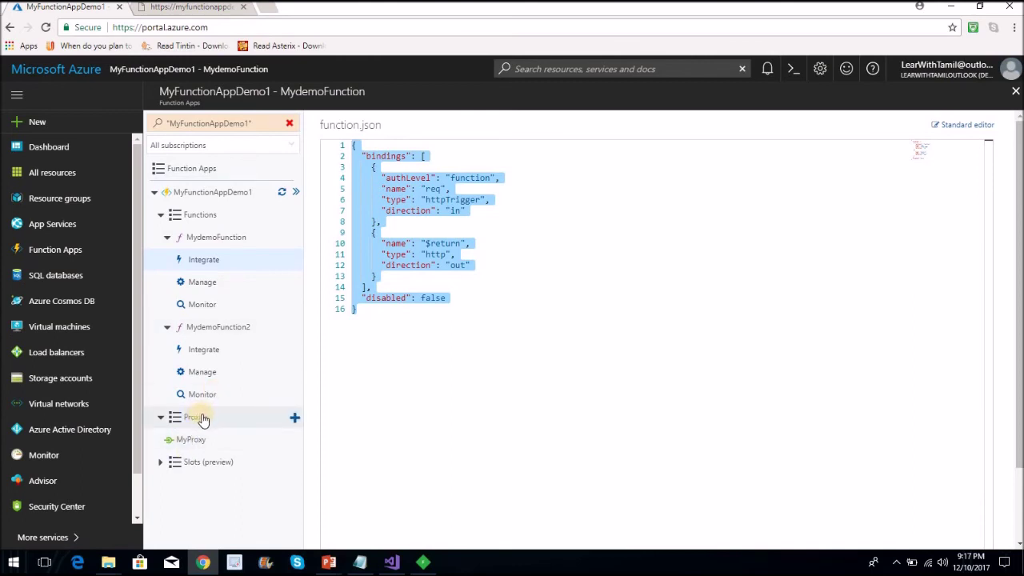
- Collapse the Proxies group of MyFunctionAppDemo1 and keep its Functions group expanded
click(162, 217)
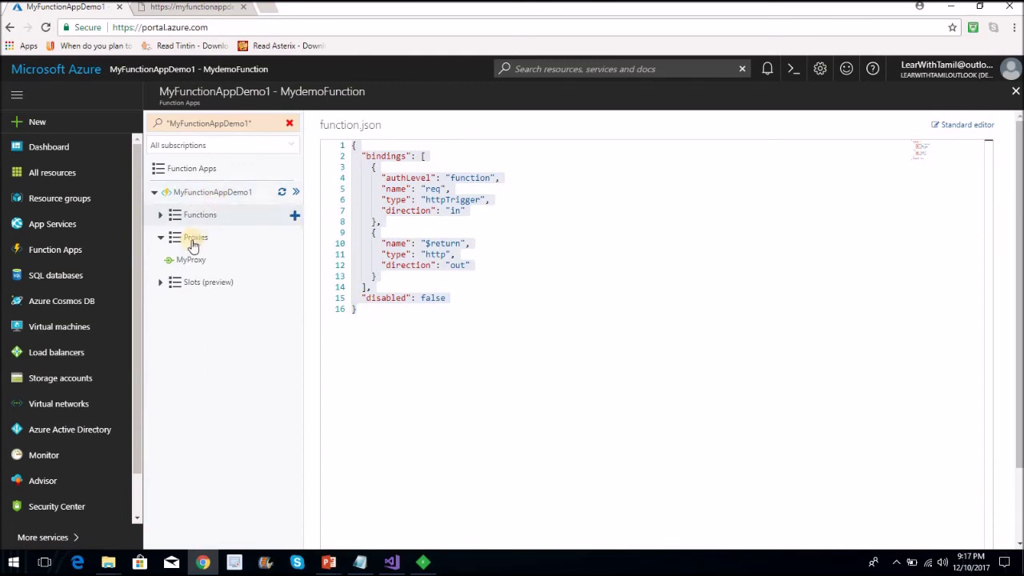
click(161, 239)
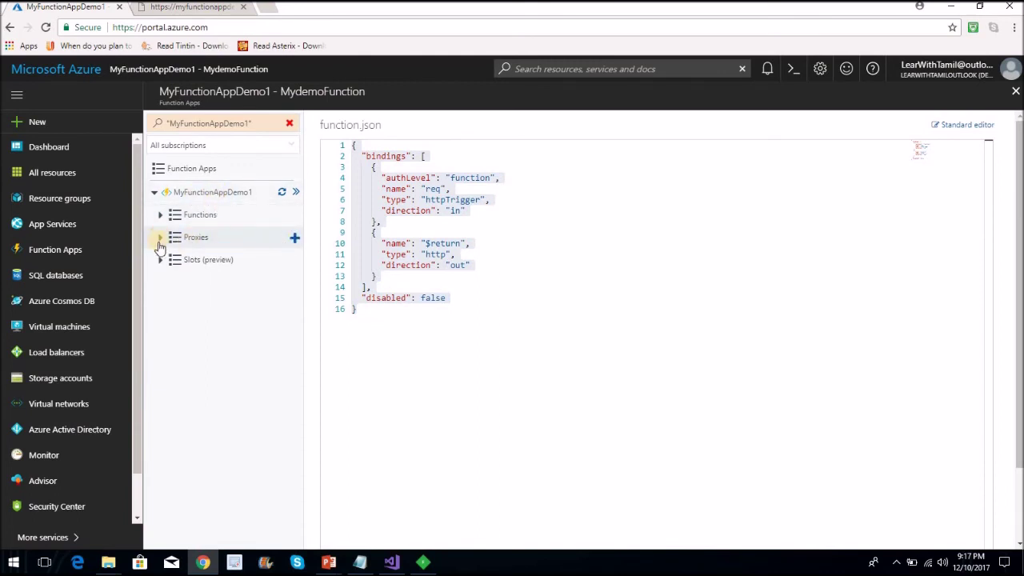
click(161, 216)
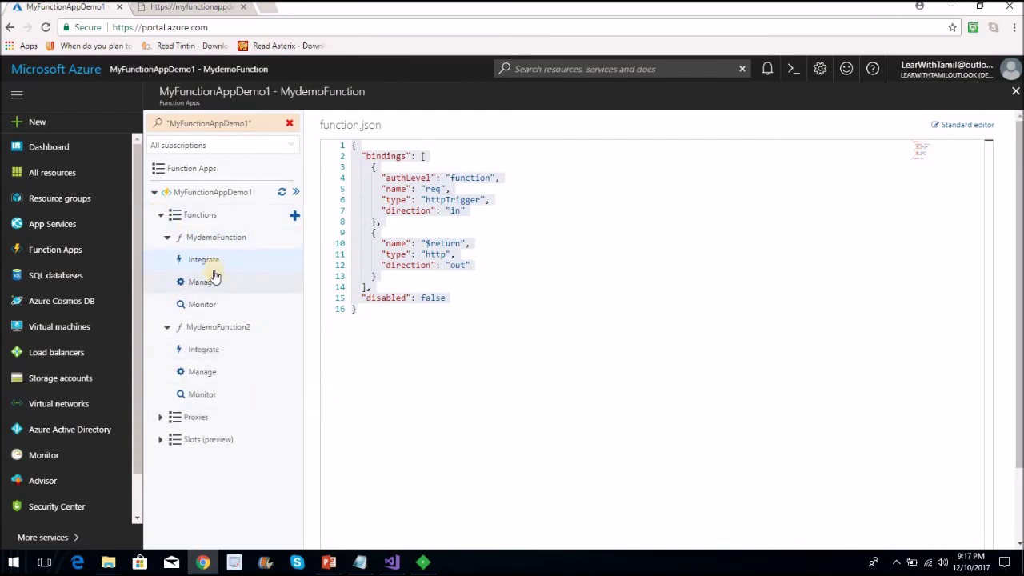
- Return MydemoFunction's bindings to the standard editor and view the HTTP trigger's available authorization levels
click(958, 125)
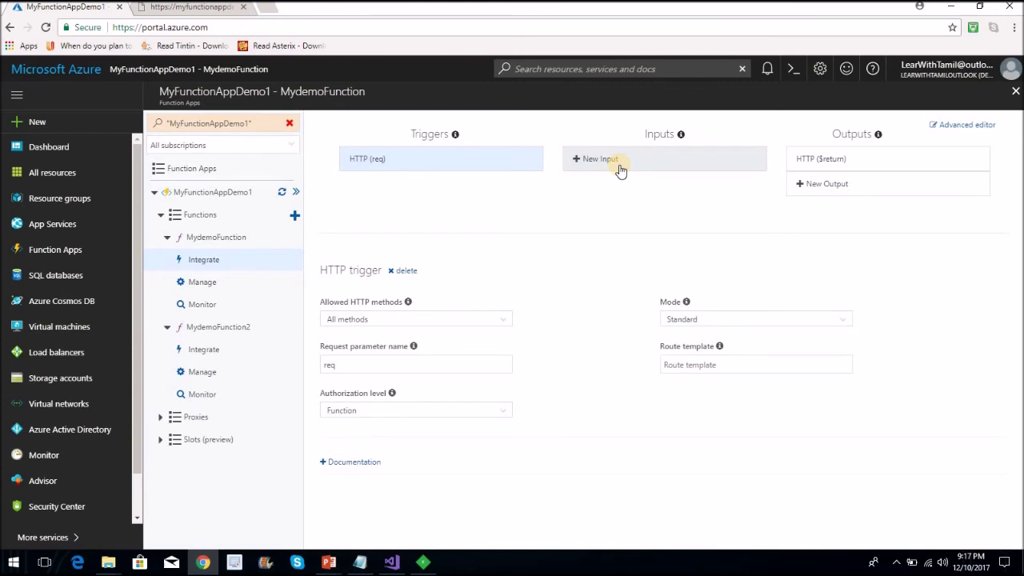
click(445, 412)
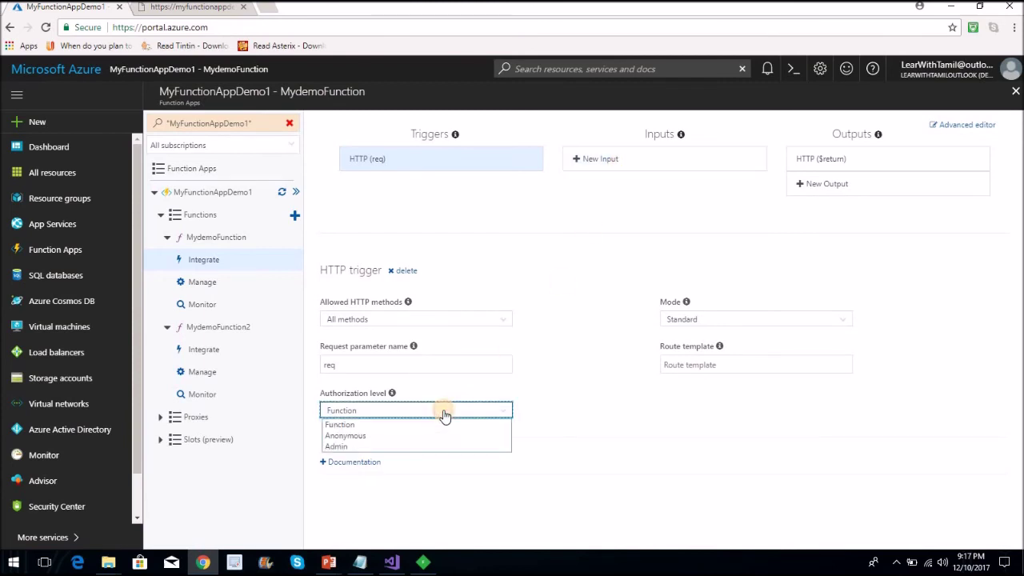
click(444, 413)
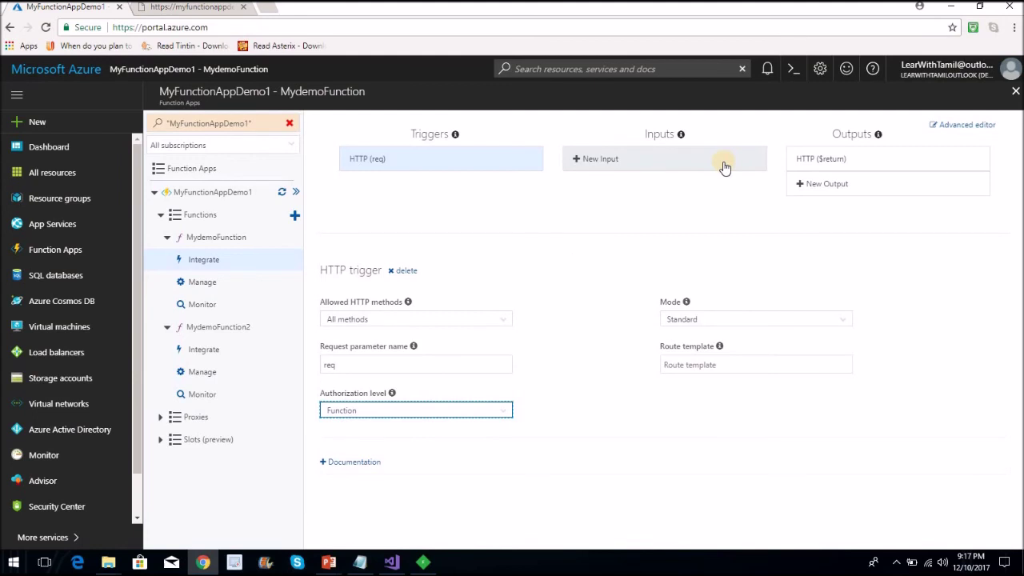
- Collapse the entries of MydemoFunction and MydemoFunction2 and view the app's Functions list
click(166, 237)
click(166, 259)
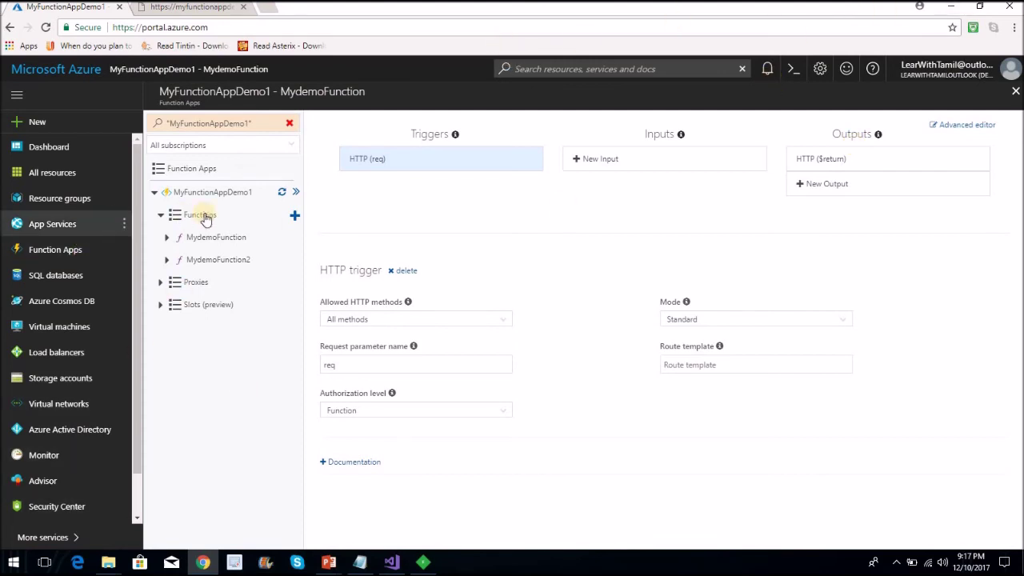
click(159, 216)
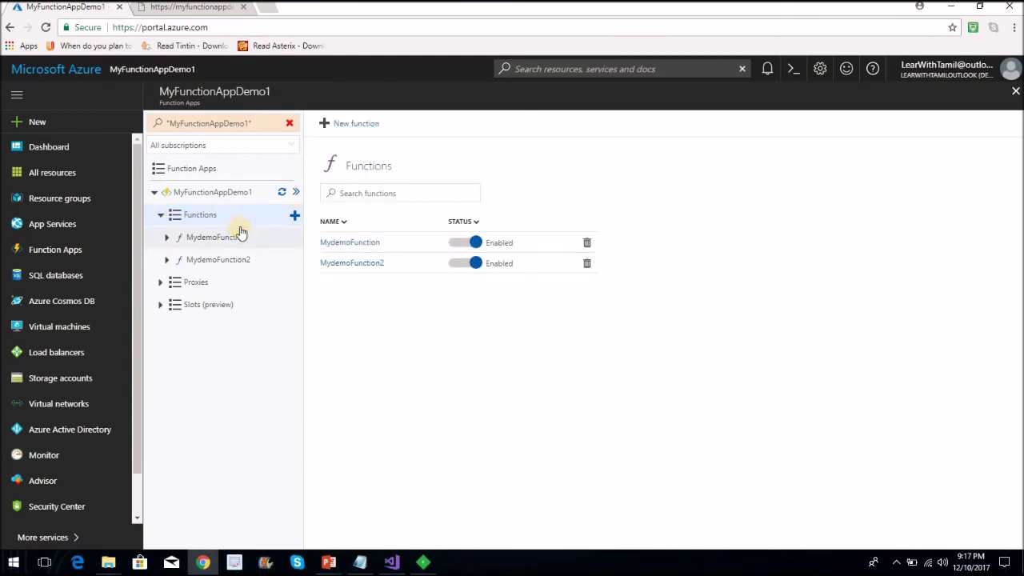
- Reveal MydemoFunction's default function key on its Manage page and compare it with the code in the function's browser URL
click(167, 238)
click(201, 285)
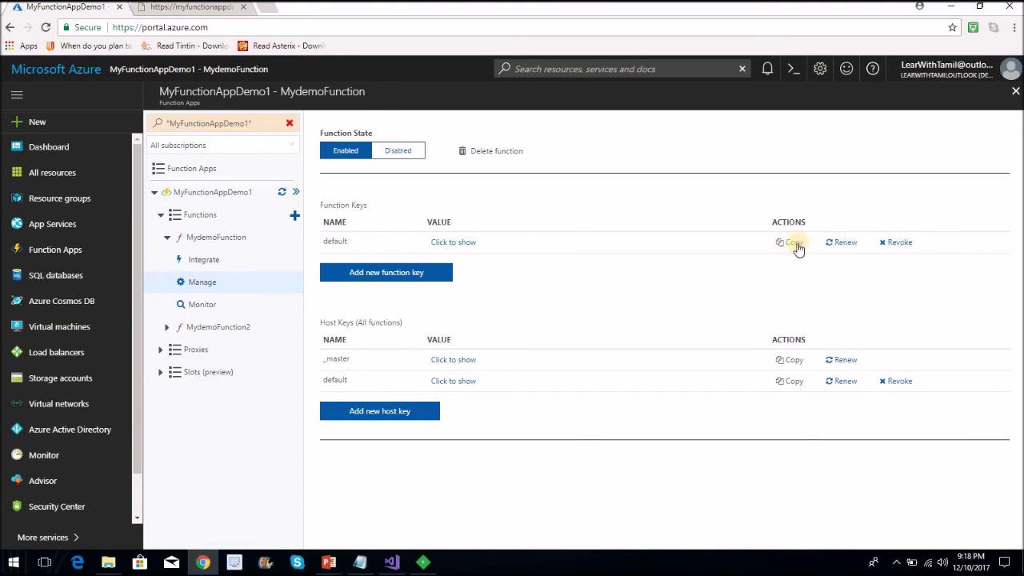
click(463, 244)
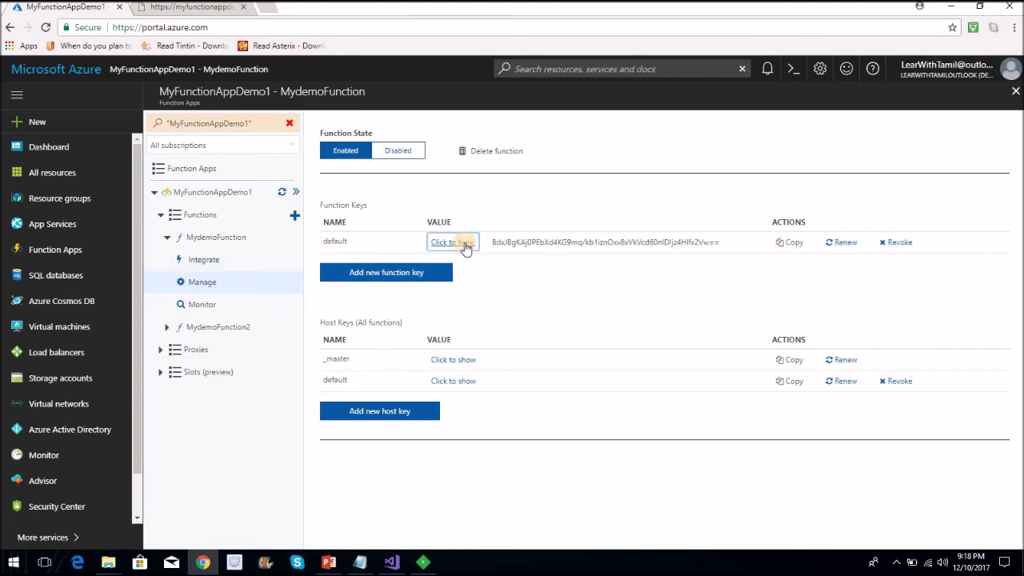
click(208, 10)
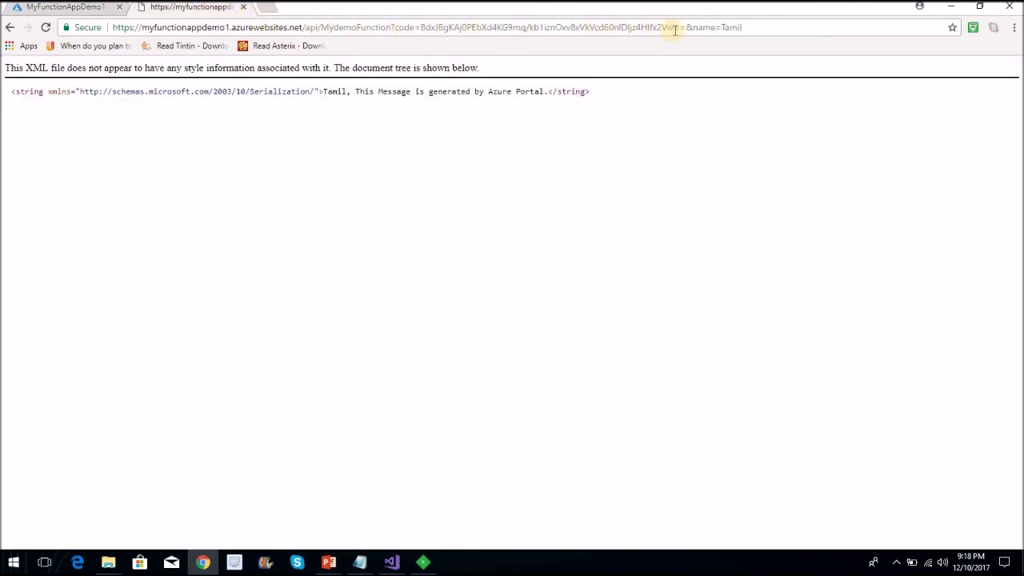
click(48, 9)
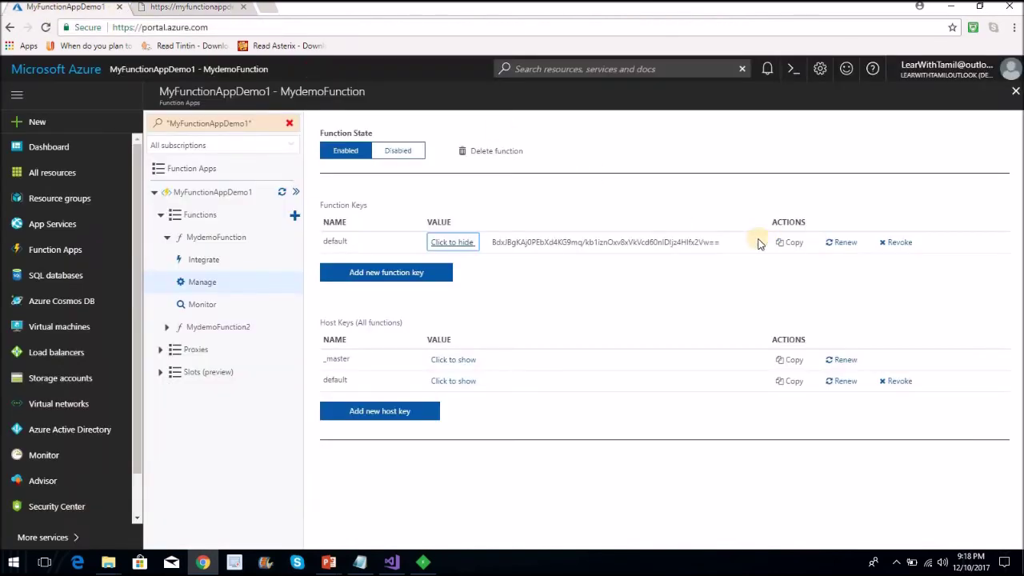
click(719, 246)
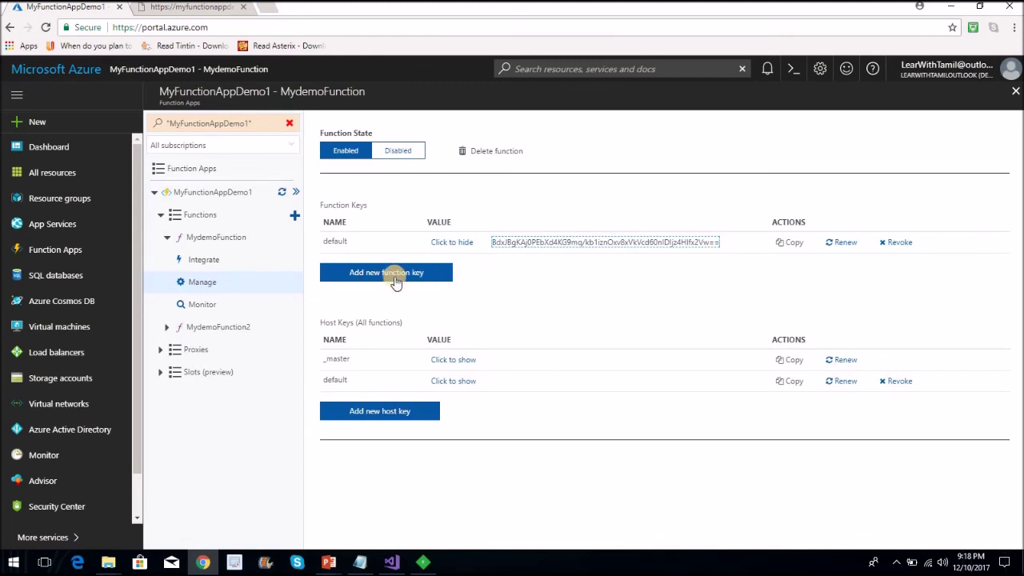
- Examine the success and error counts and the invocation log on MydemoFunction's Monitor page
click(203, 306)
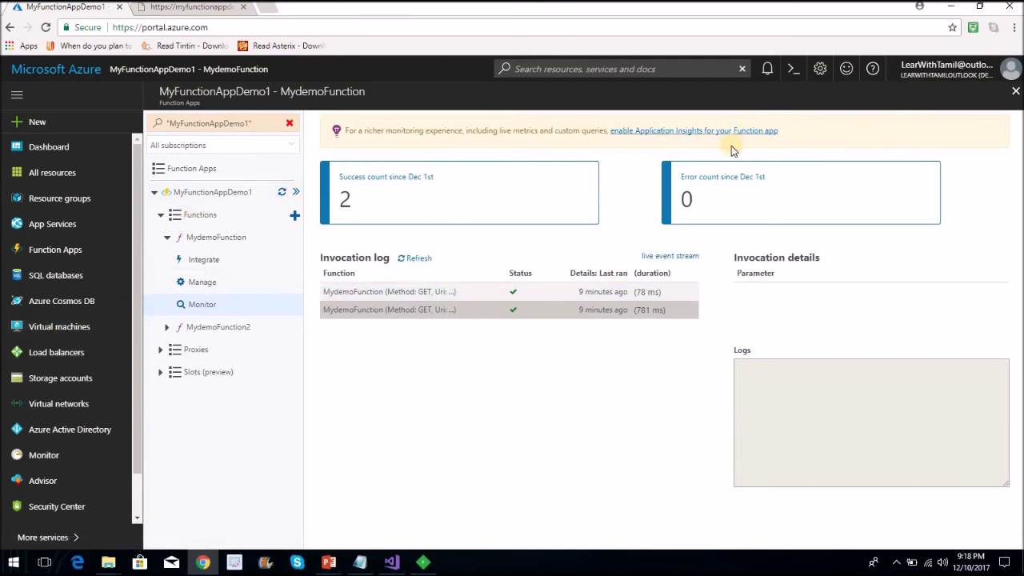
click(652, 303)
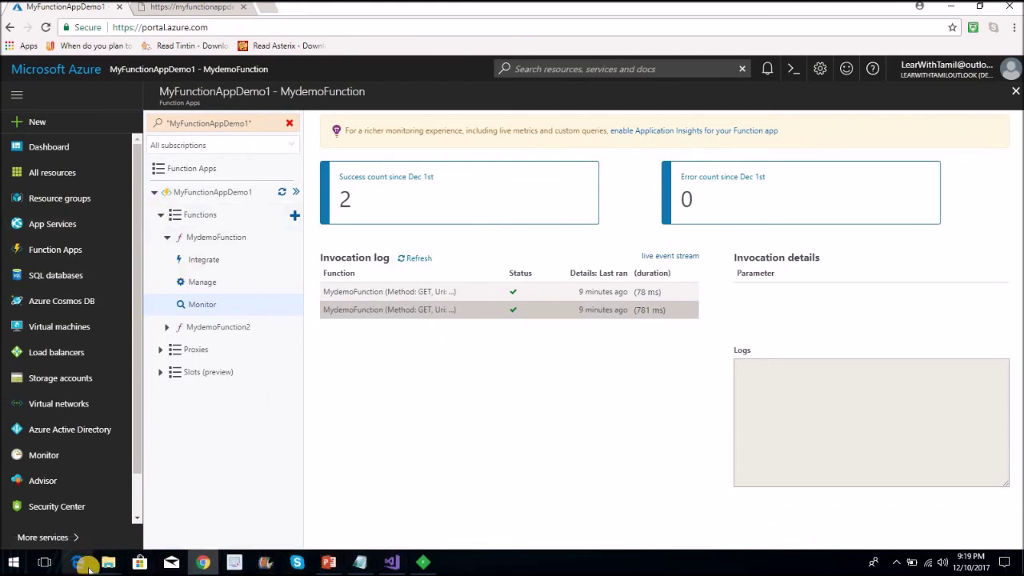
mouse_move(328, 562)
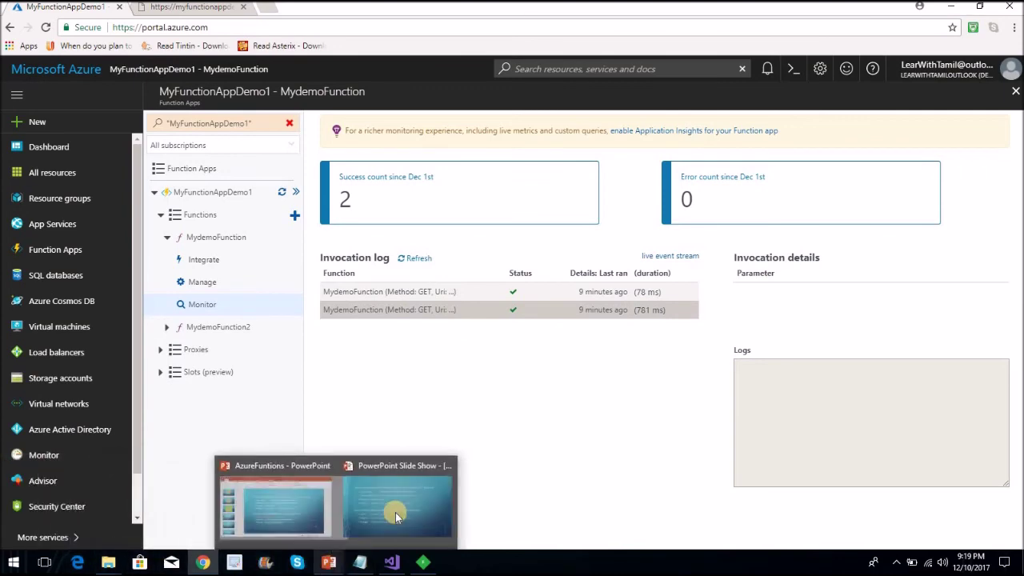
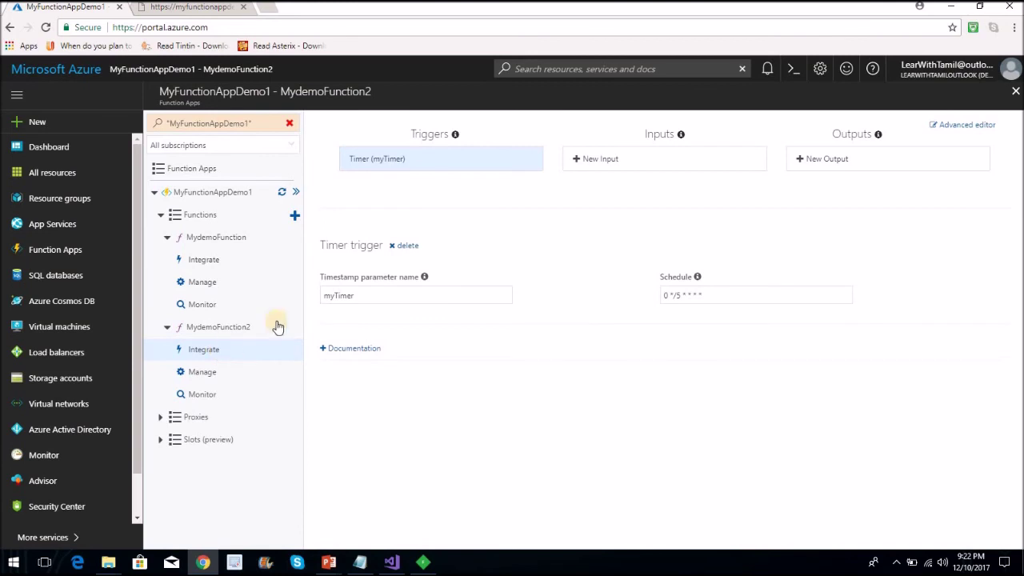
- Highlight the schedule expression of MydemoFunction2's timer trigger
drag(706, 292, 655, 295)
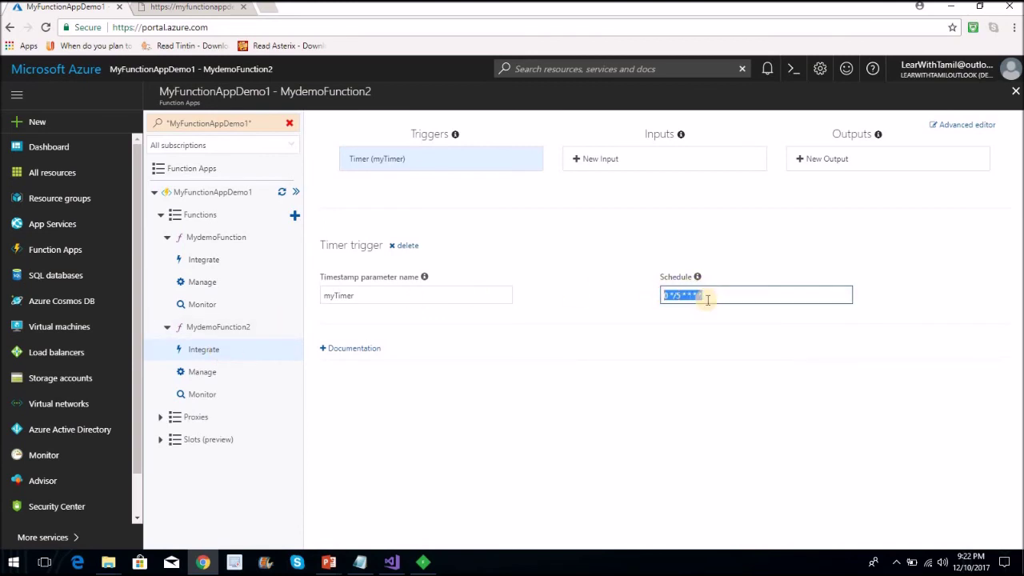
- Open MydemoFunction2's run.csx code and run the function
click(213, 327)
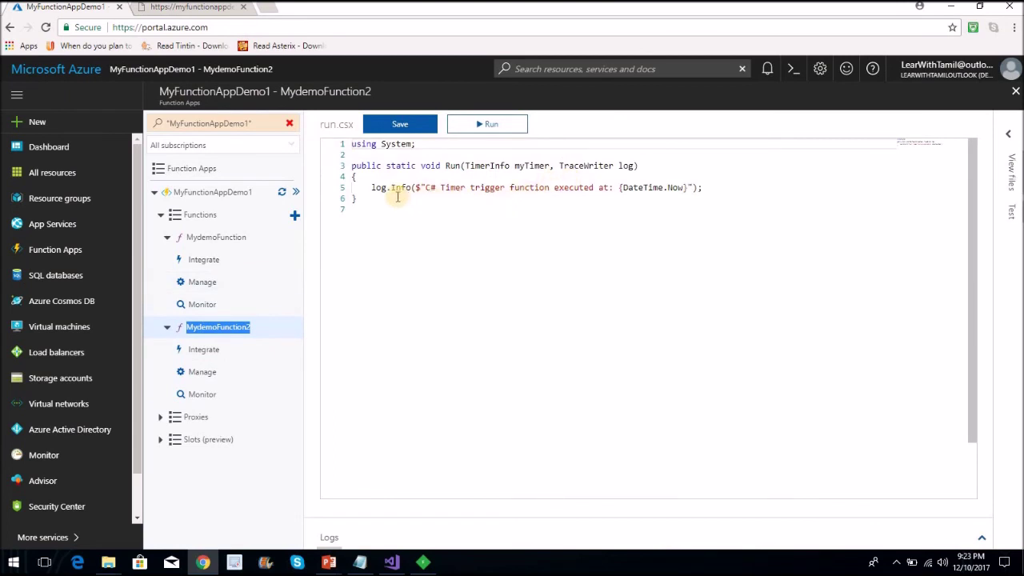
click(485, 125)
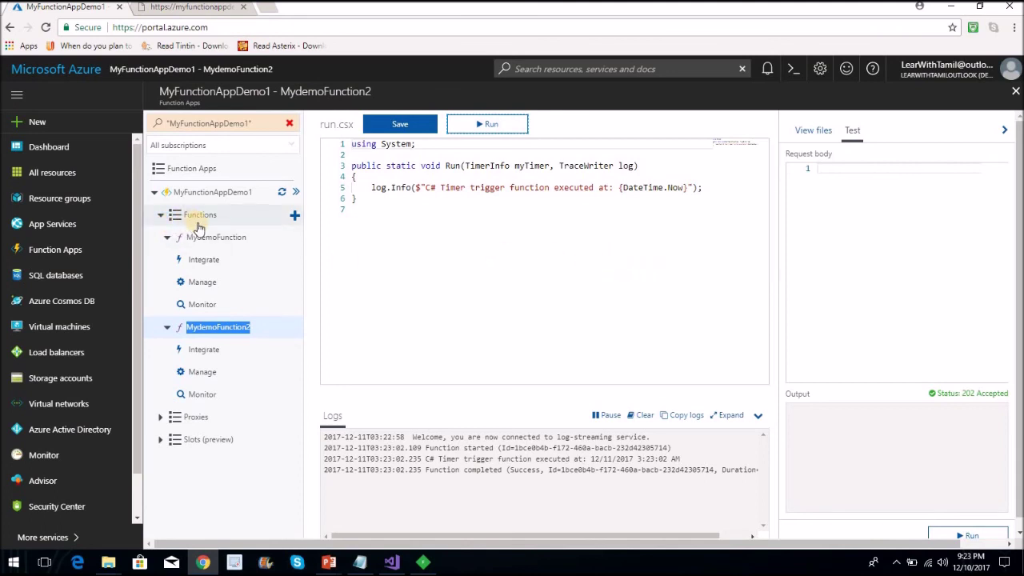
- Examine MydemoFunction2's invocation log on its Monitor page, opening the listed invocation's details and highlighting its log message
click(201, 394)
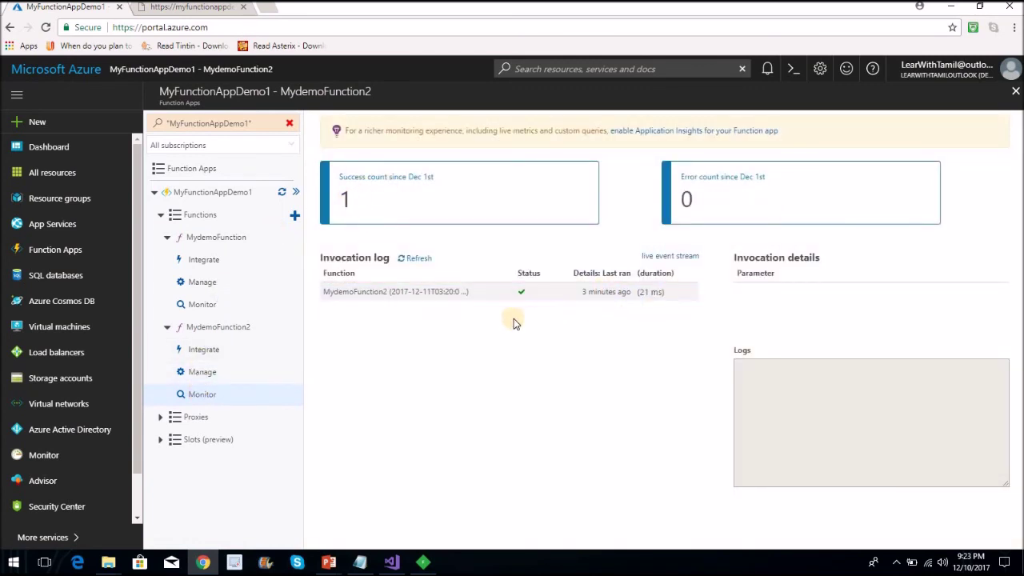
click(353, 295)
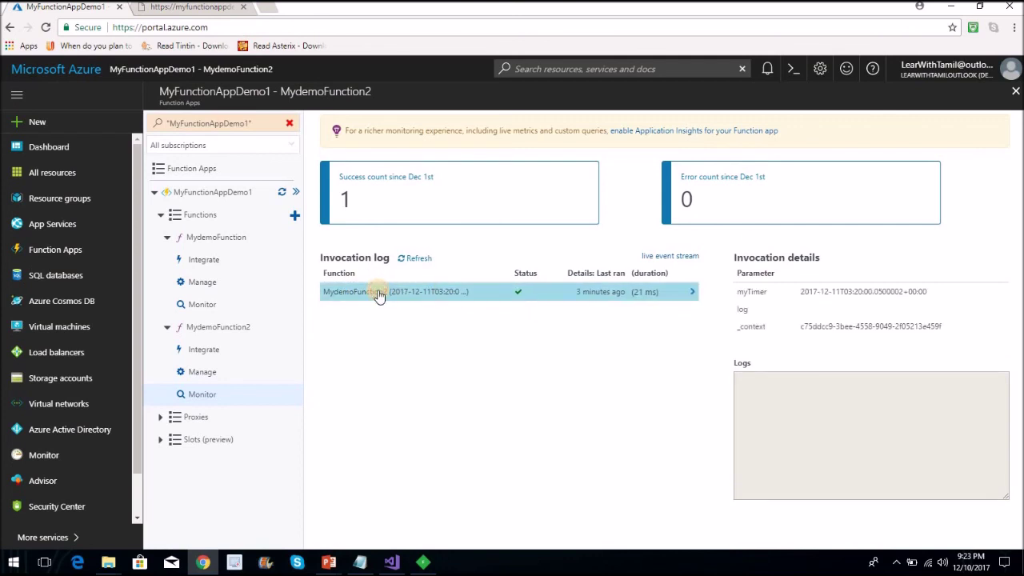
drag(954, 381, 736, 379)
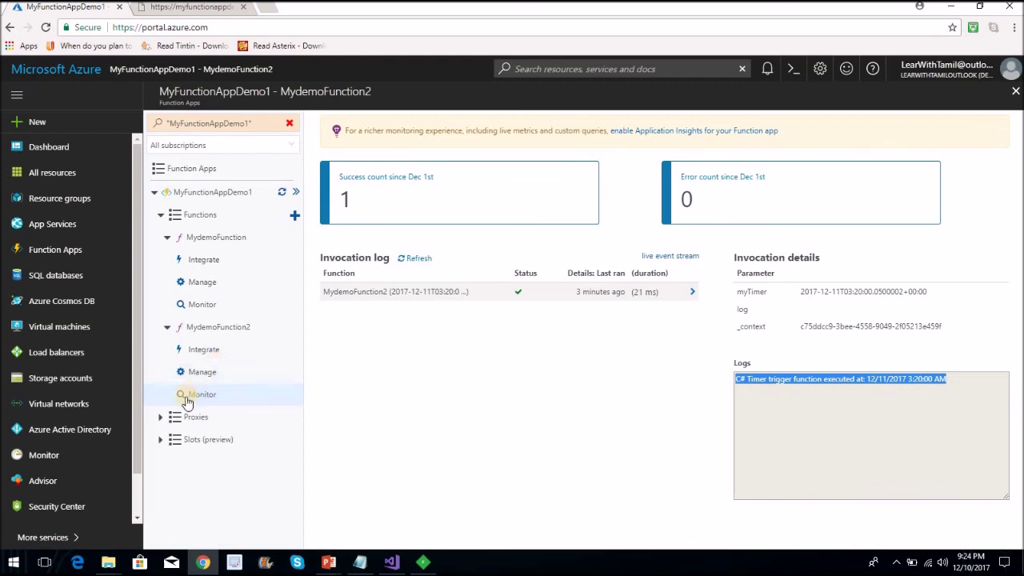
click(190, 397)
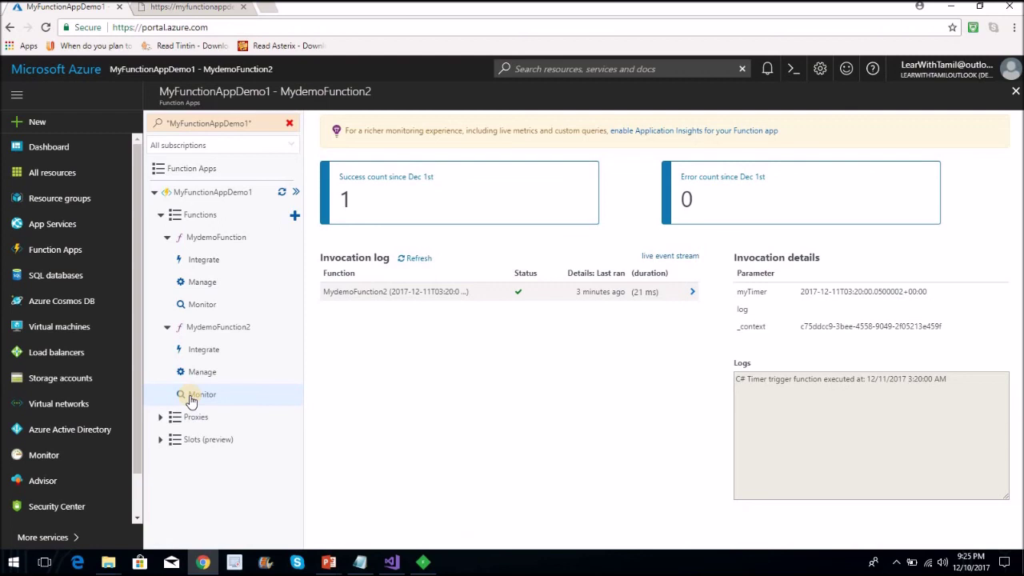
click(184, 395)
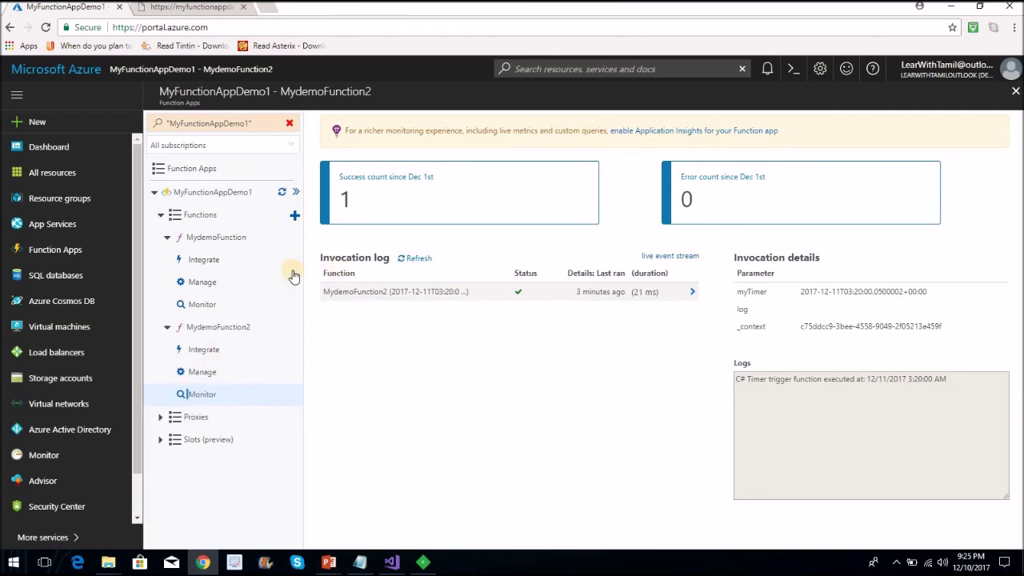
- Return to MydemoFunction2's integration settings and highlight the timer schedule expression
click(199, 348)
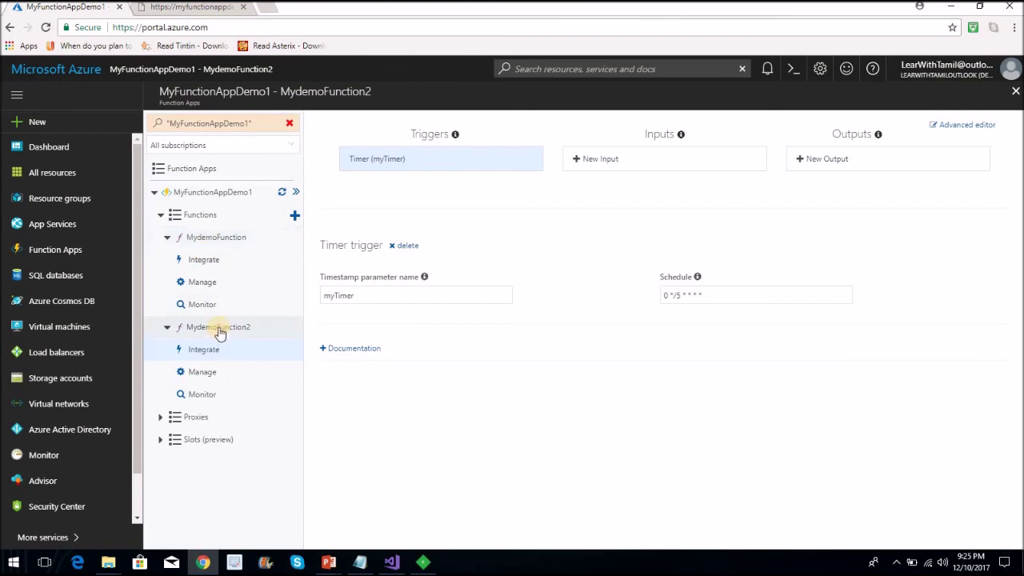
drag(704, 295, 634, 300)
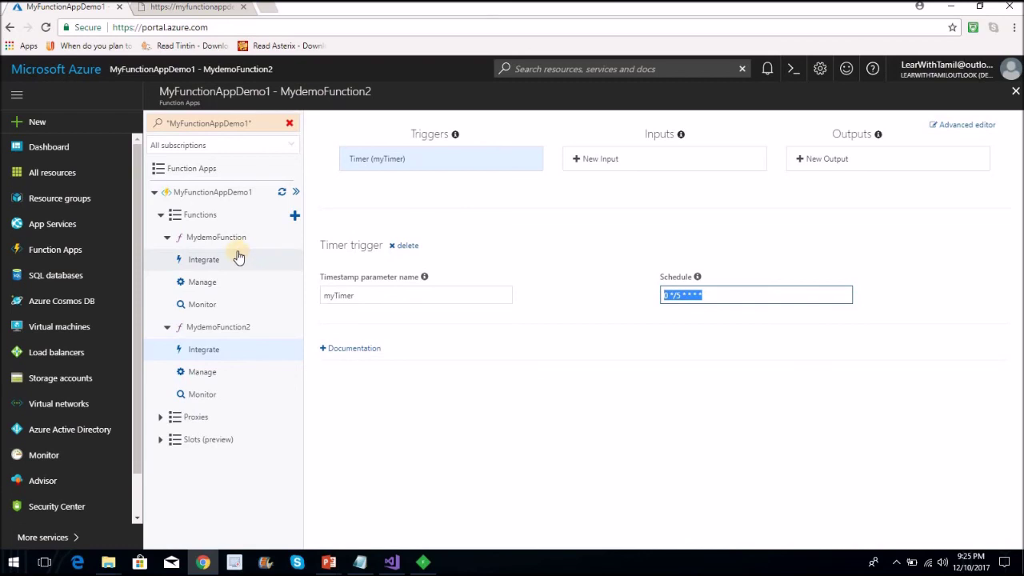
- View MyFunctionAppDemo1's platform features and highlight MydemoFunction's request URL in the other browser tab, returning to the portal
click(222, 194)
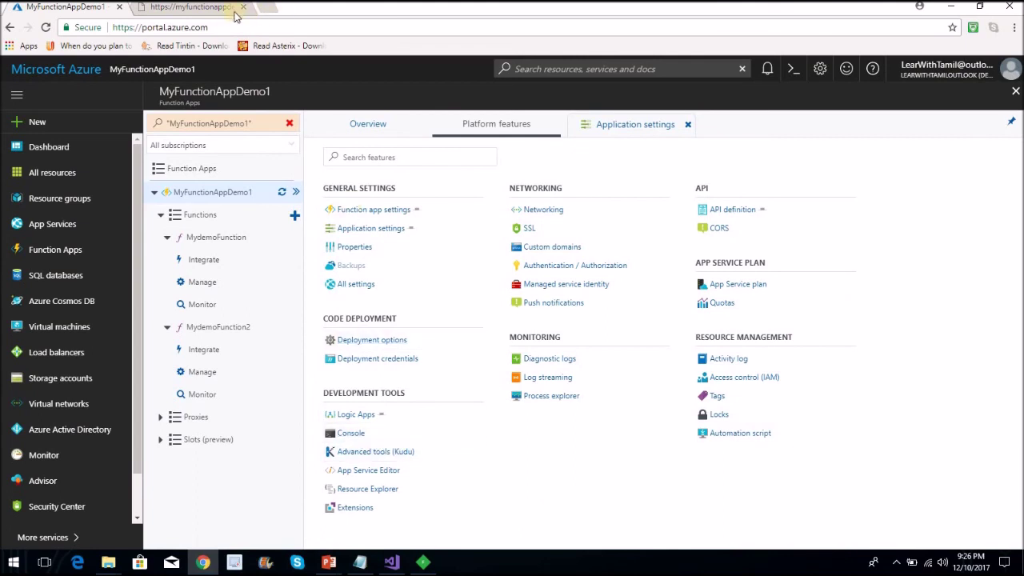
click(189, 8)
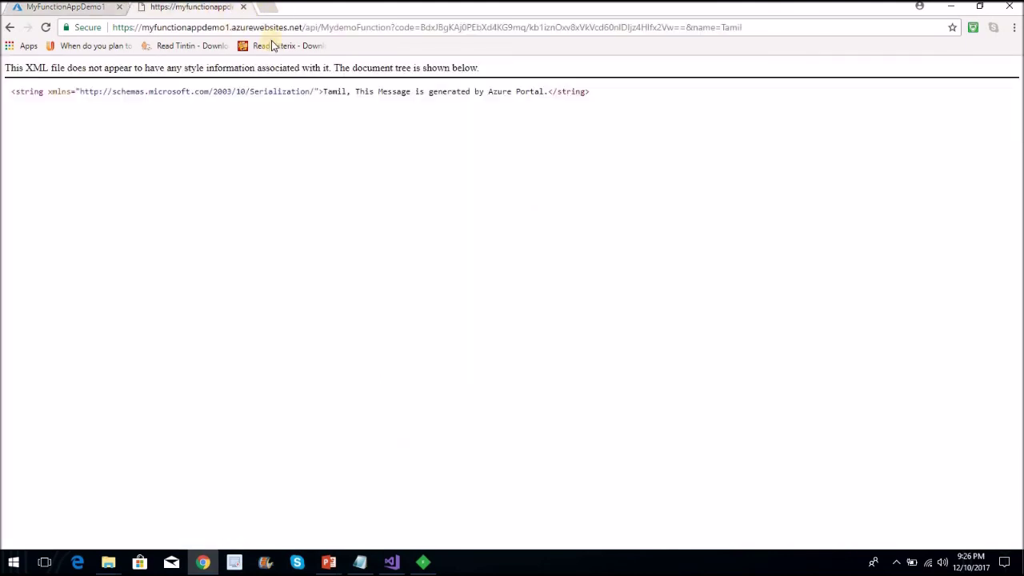
click(402, 32)
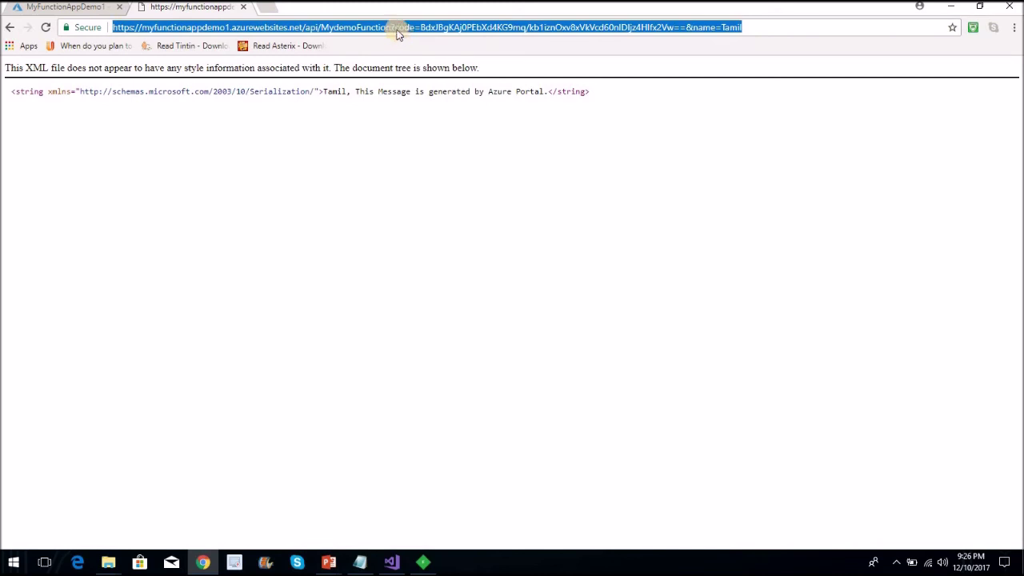
click(67, 8)
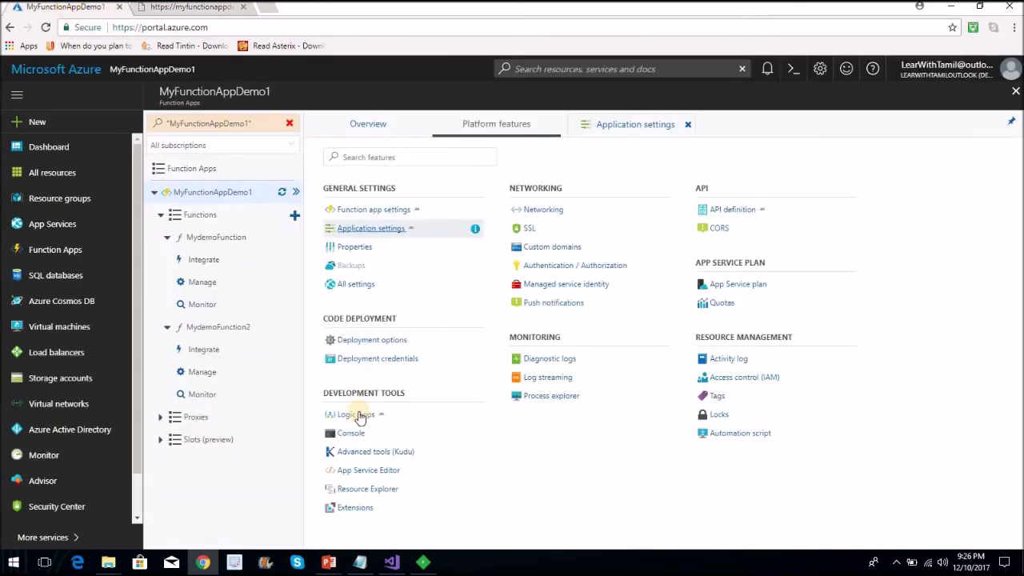
- Open the app's Console, list the wwwroot directory with dir, and highlight host.json, proxies.json and the two function folders
click(350, 433)
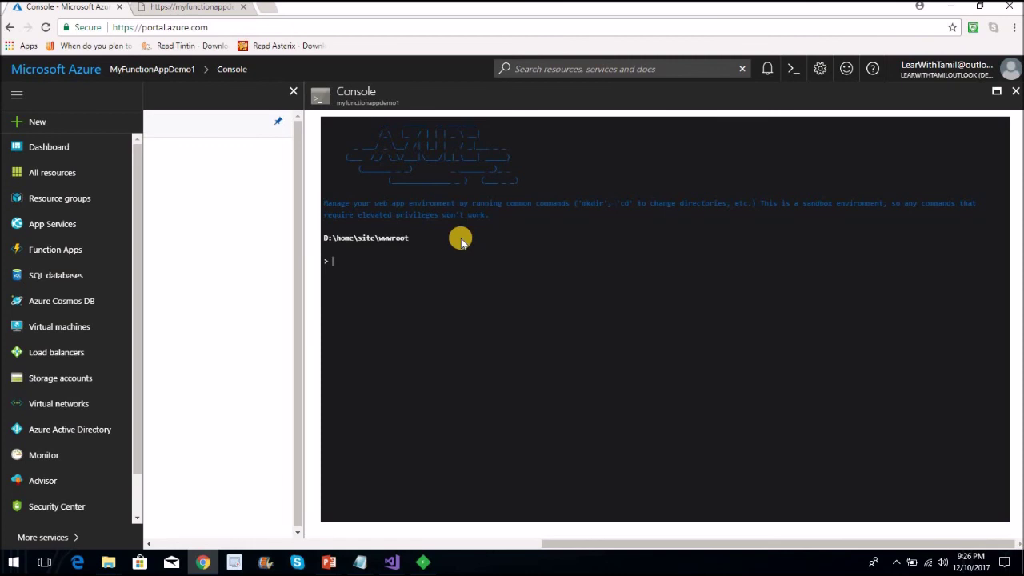
text(r)
key(Return)
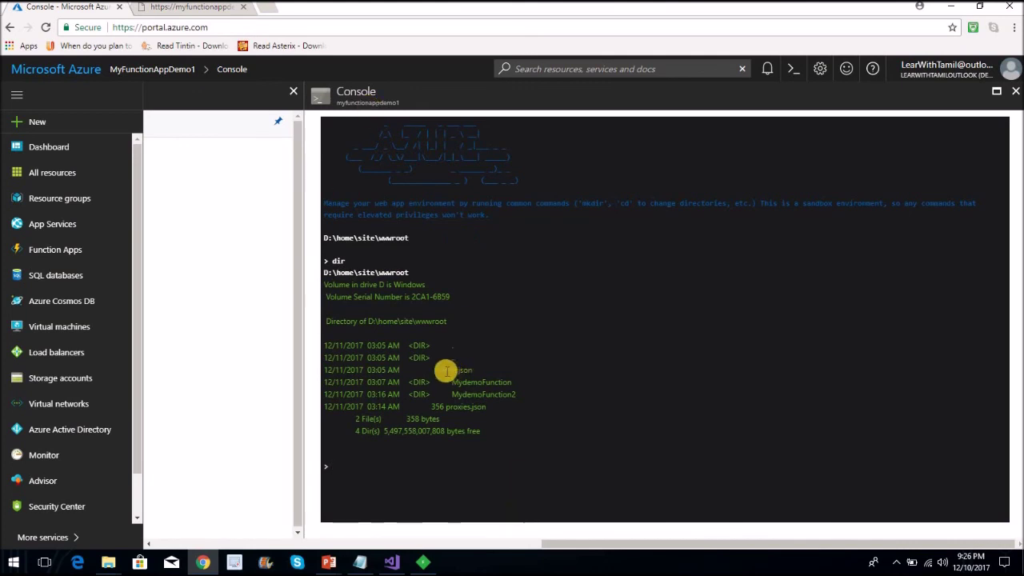
drag(441, 369, 472, 369)
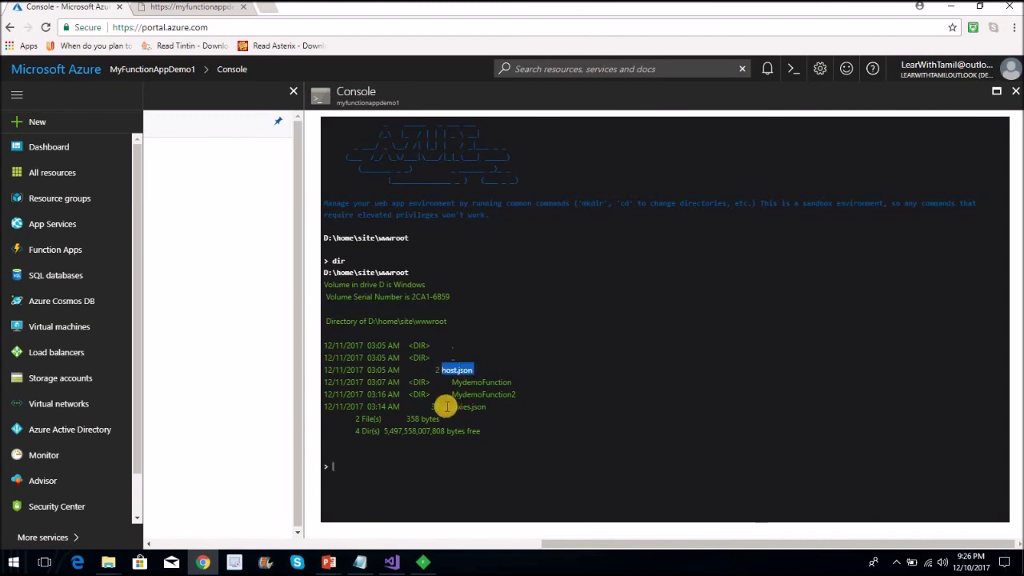
drag(448, 407, 487, 406)
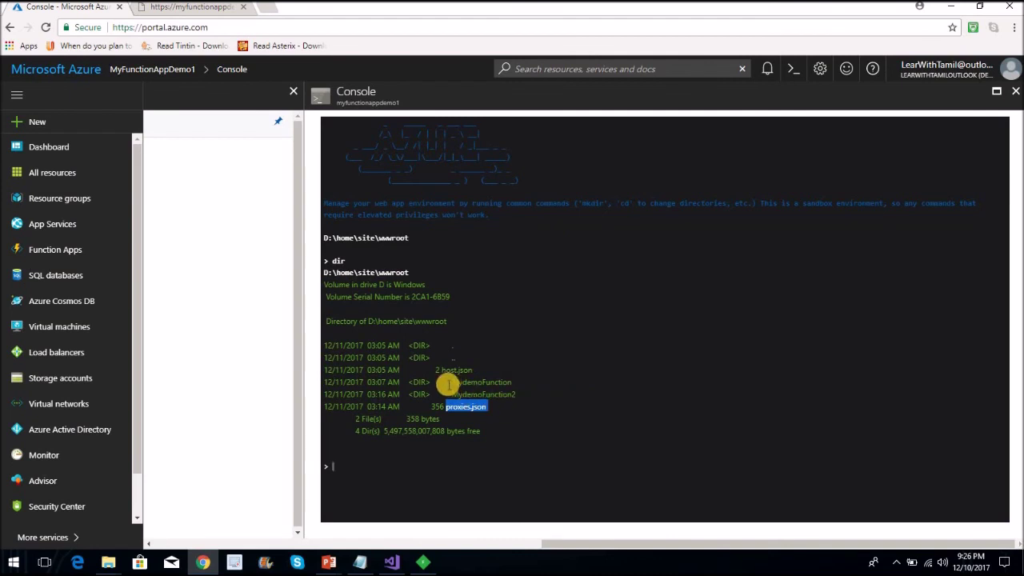
drag(447, 384, 519, 381)
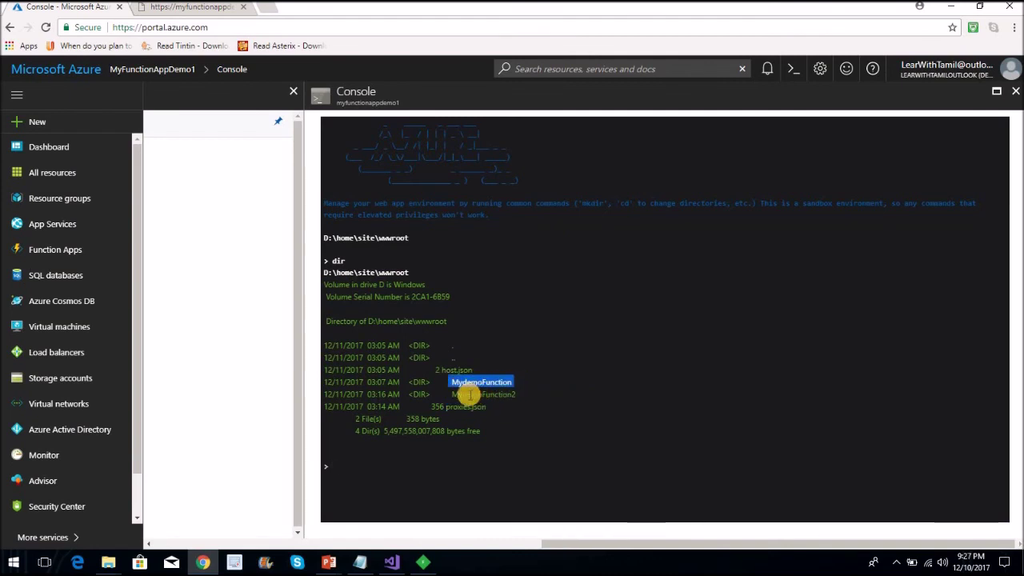
drag(450, 397, 536, 394)
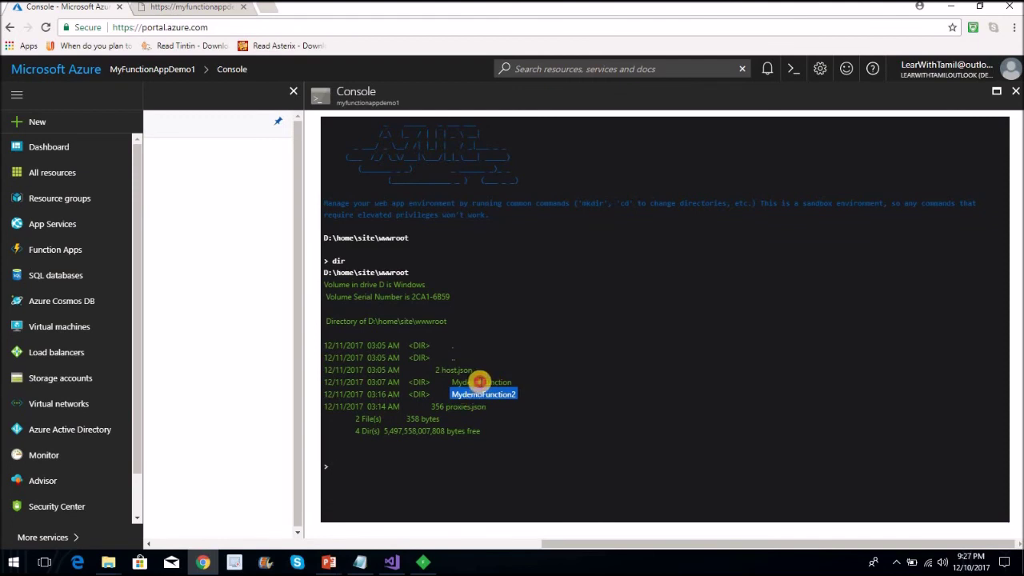
- Change into the MydemoFunction folder in the console and list its contents with dir
double_click(478, 382)
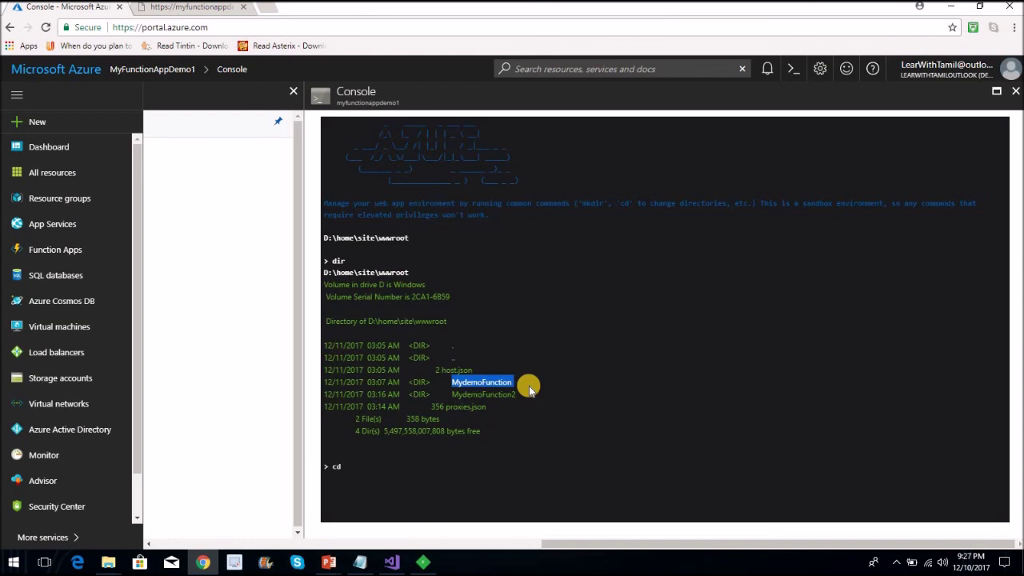
text(mydemof)
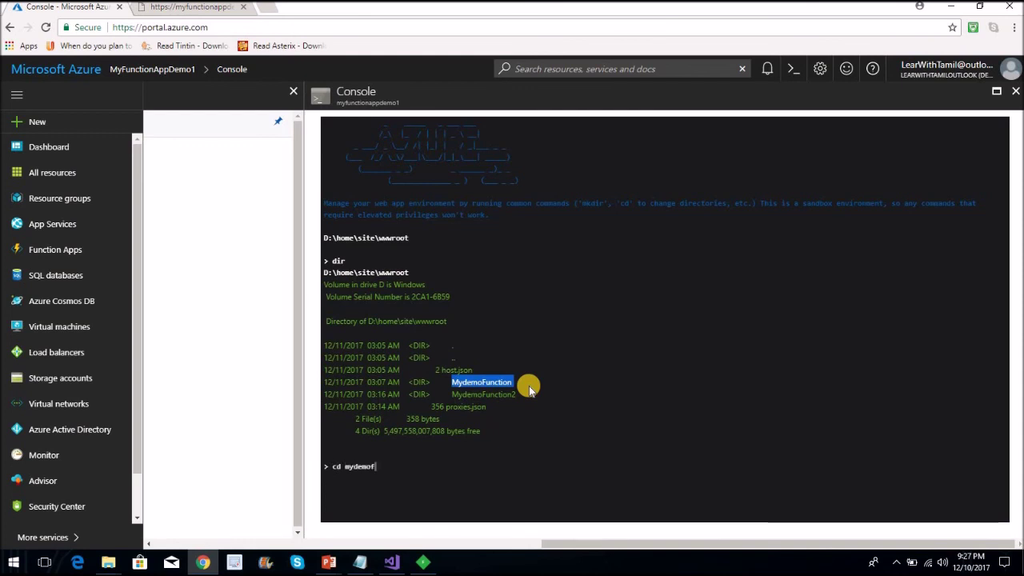
text(unction)
key(Return)
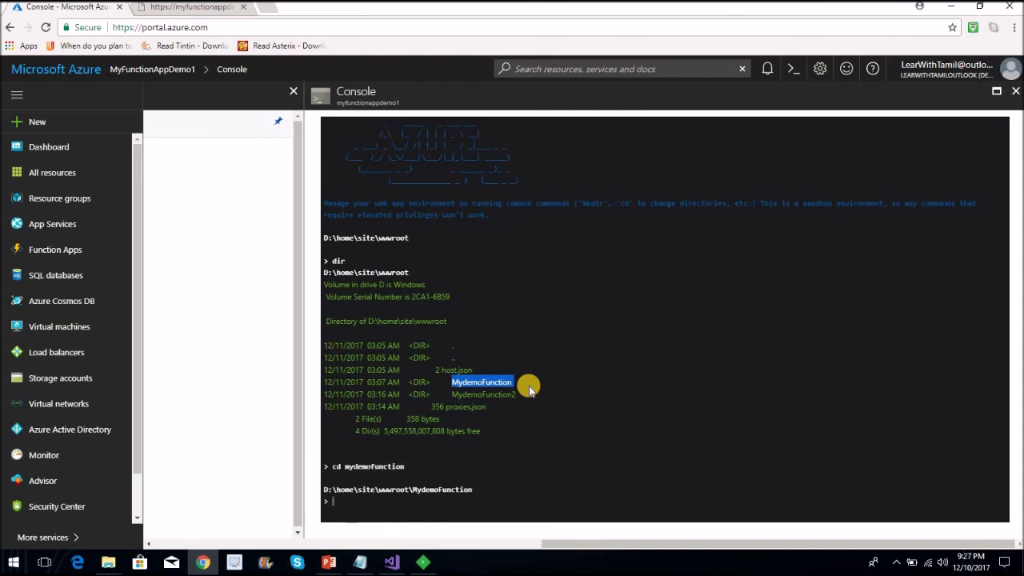
text(dir)
key(Return)
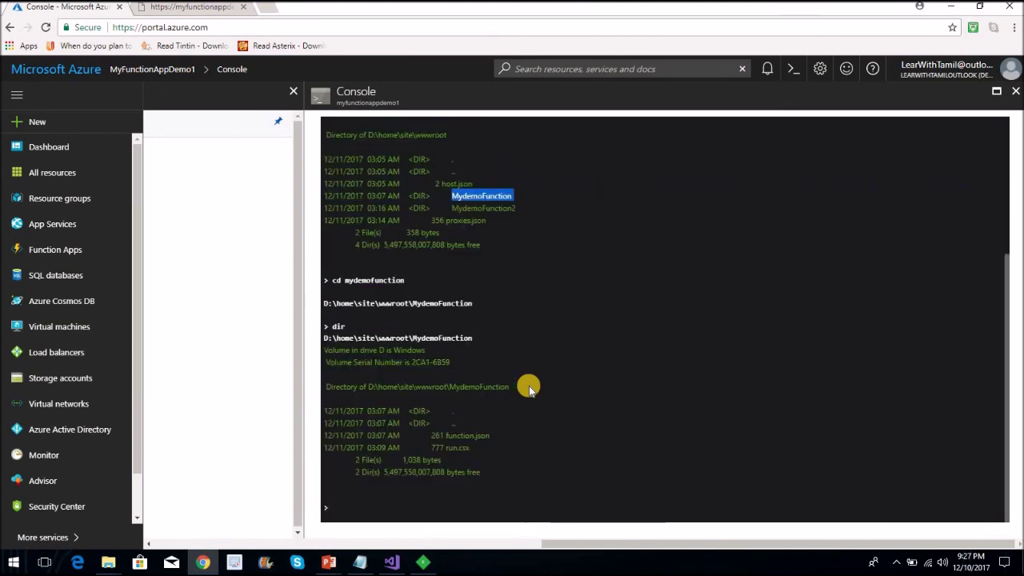
- Display the contents of function.json and run.csx in the console using the type command
click(486, 435)
triple_click(448, 437)
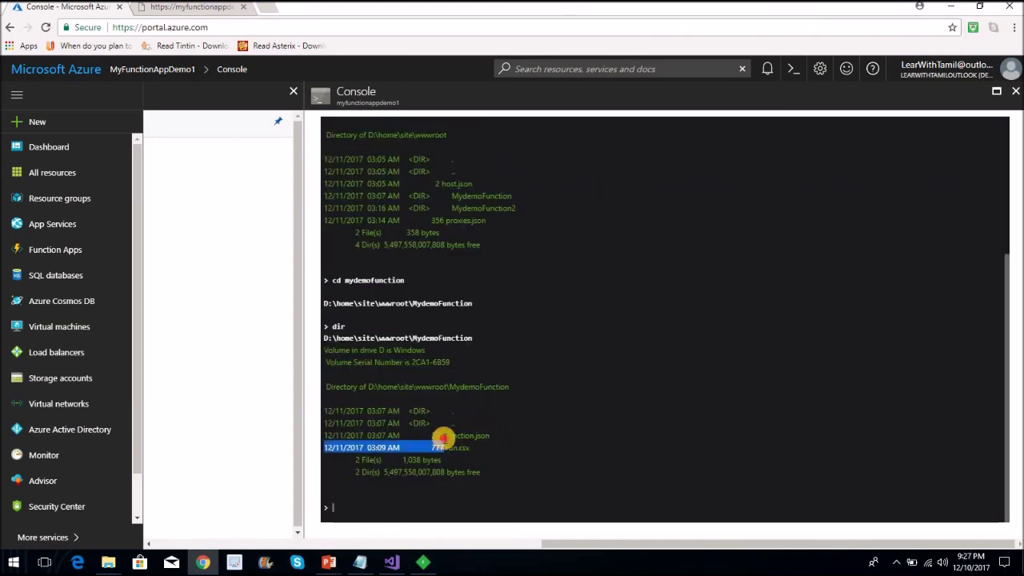
double_click(444, 436)
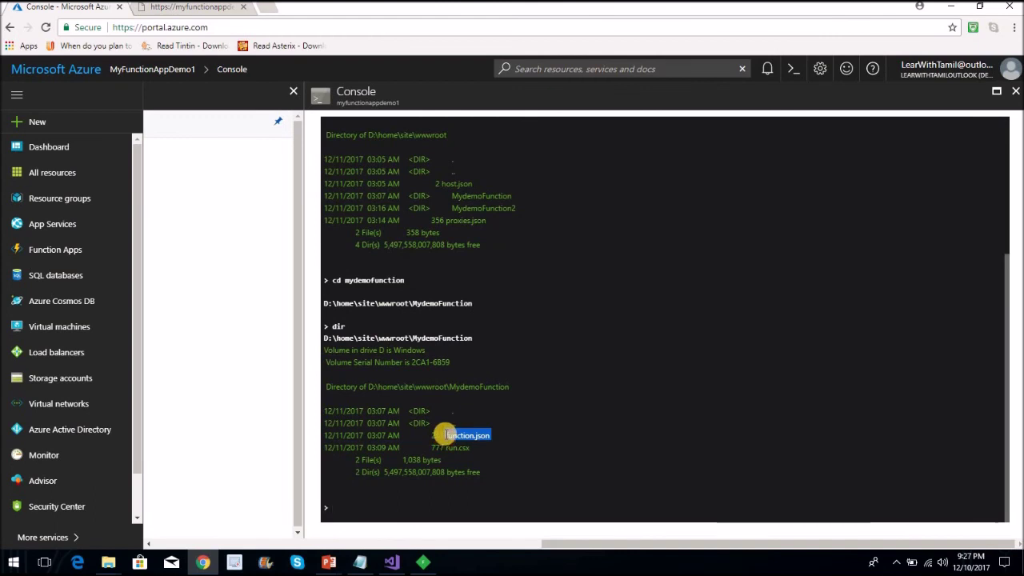
text(type function.json)
key(Return)
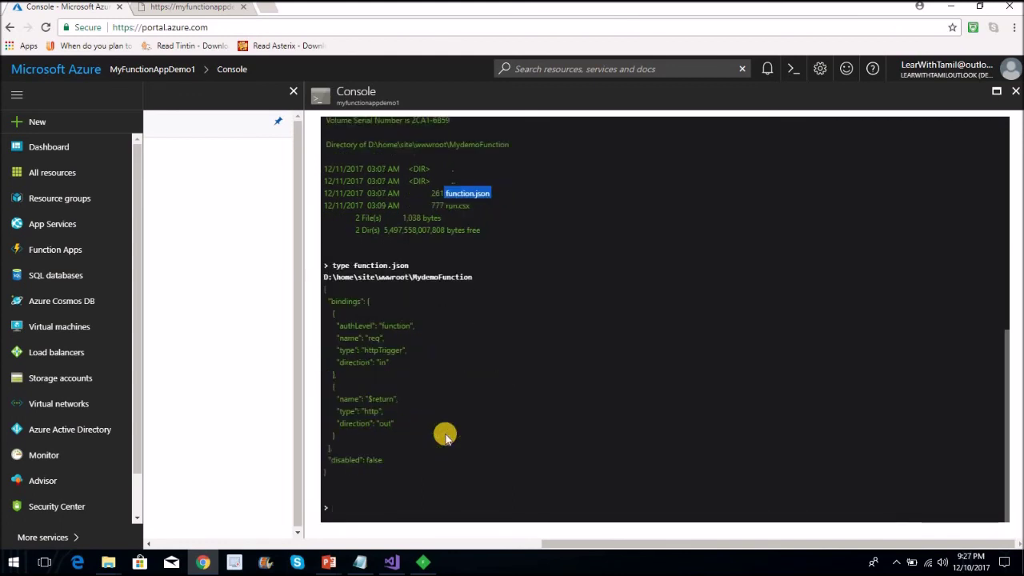
text(type run.csx)
key(Return)
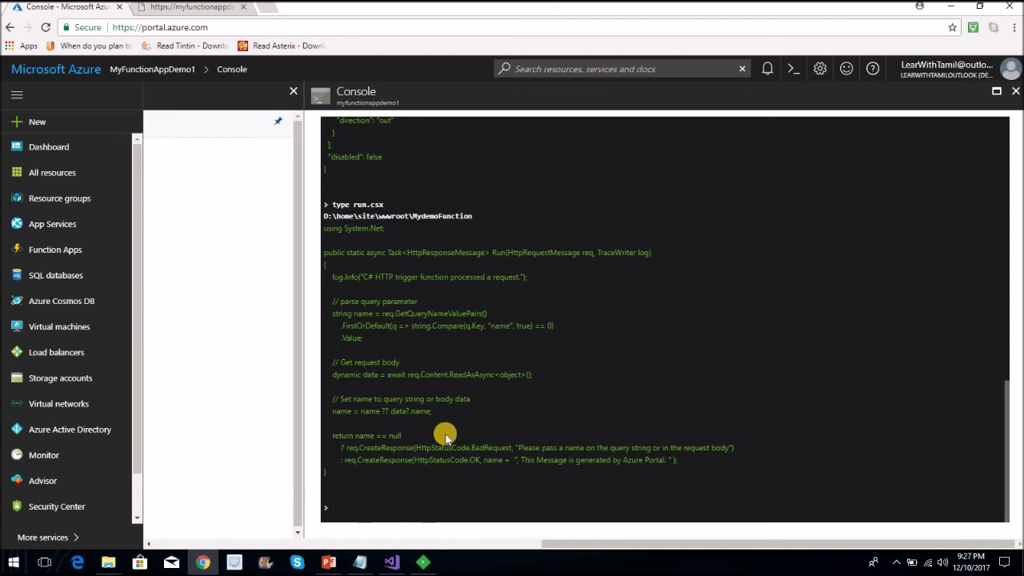
- Go back up to wwwroot with cd.., list its contents, and move up two more levels to D:\home
text(cd..)
key(Return)
text(dir)
key(Return)
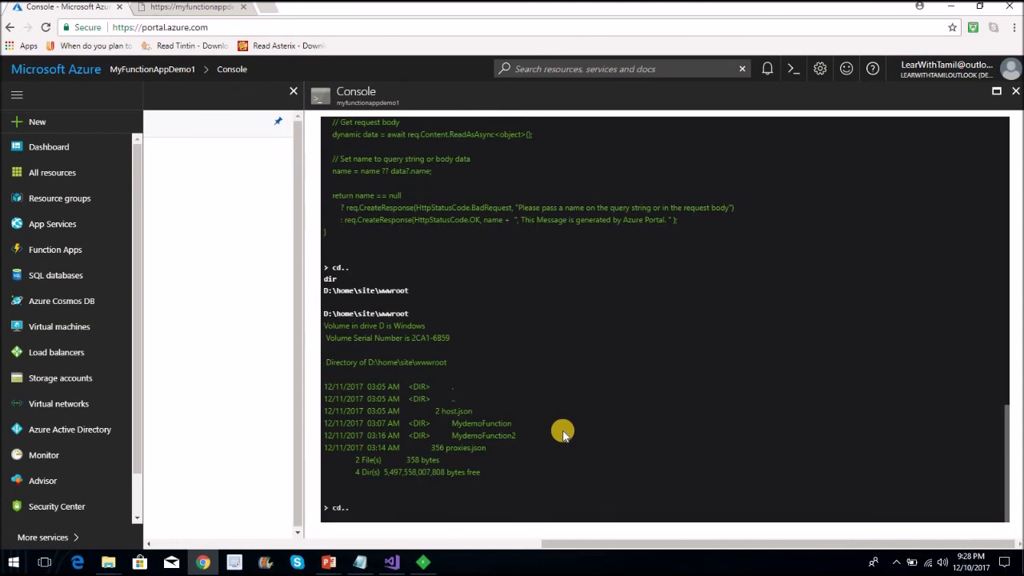
key(Return)
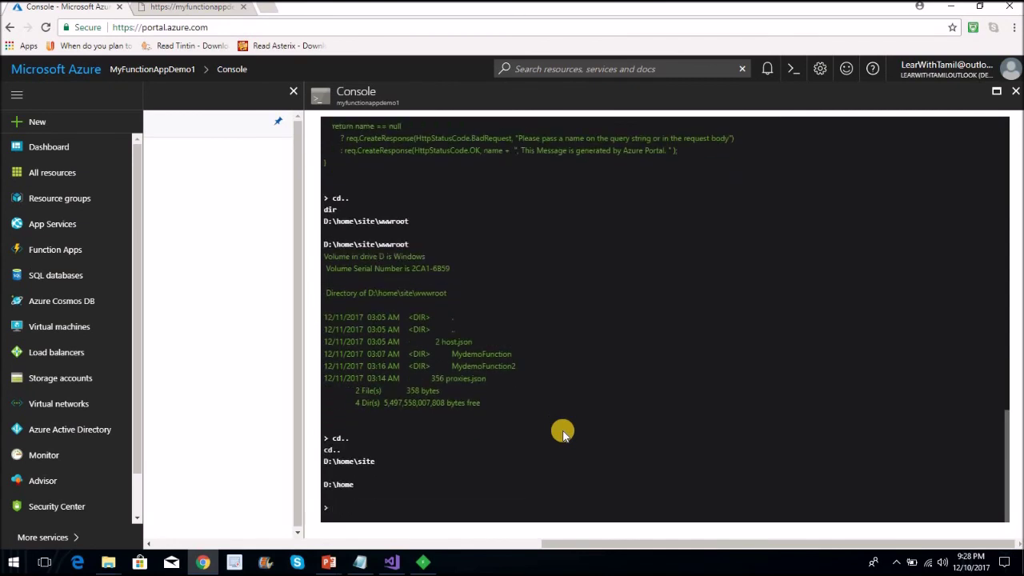
- Clear the console with cls, list the current directory, and move up to D:\ to list and review its contents
text(cls)
key(Return)
text(dir)
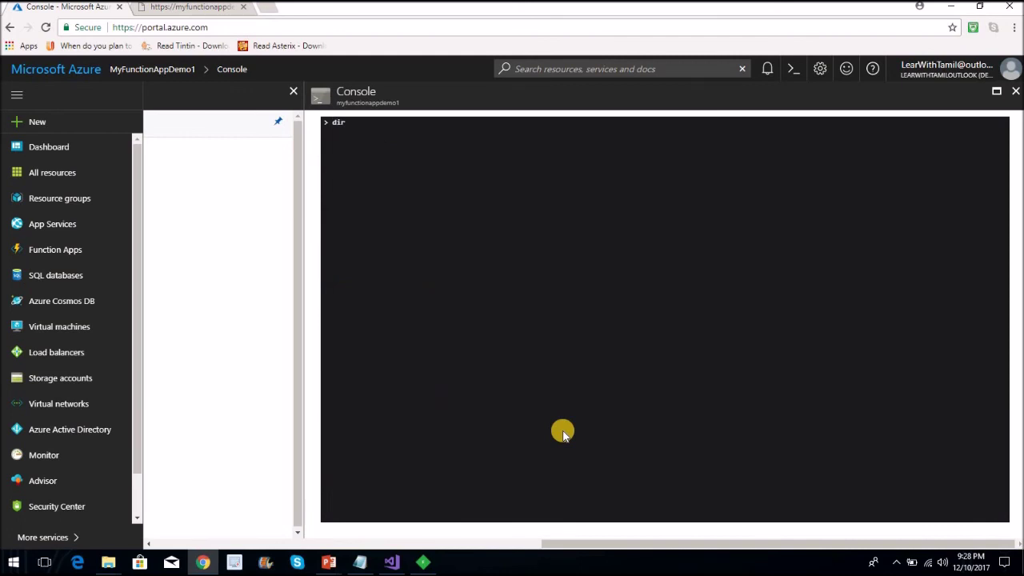
key(Return)
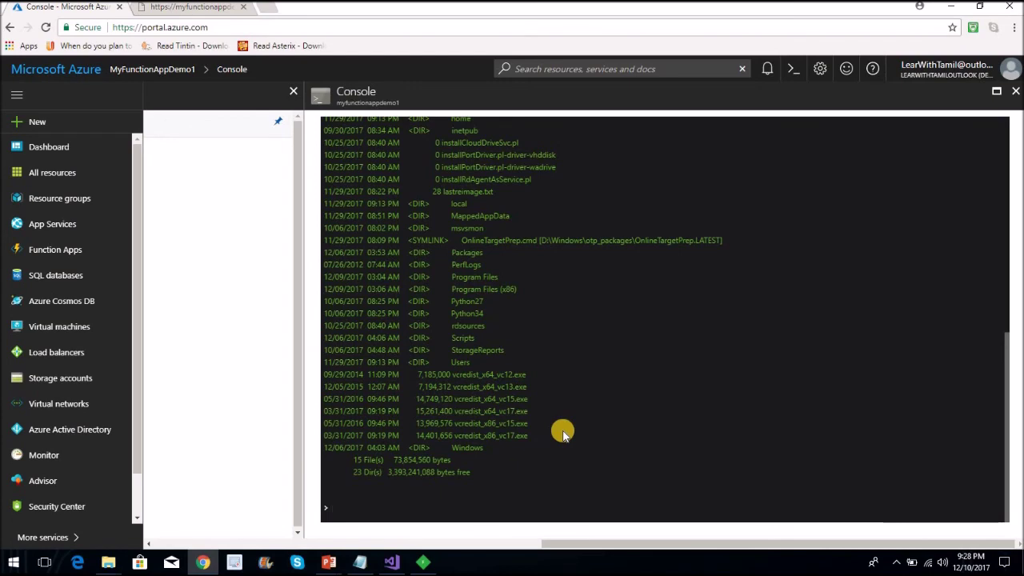
scroll(557, 351, up, 7)
scroll(557, 352, up, 2)
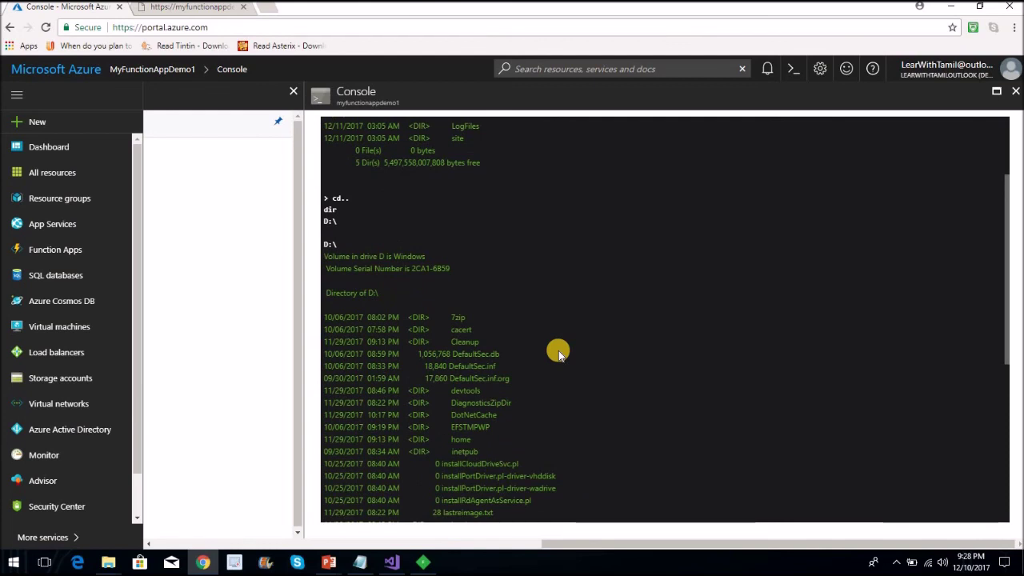
- Change into the devtools folder on D:\ and list its contents with dir
scroll(558, 352, down, 2)
text(cd dev tools)
key(BackSpace)
key(BackSpace)
key(BackSpace)
text(tool)
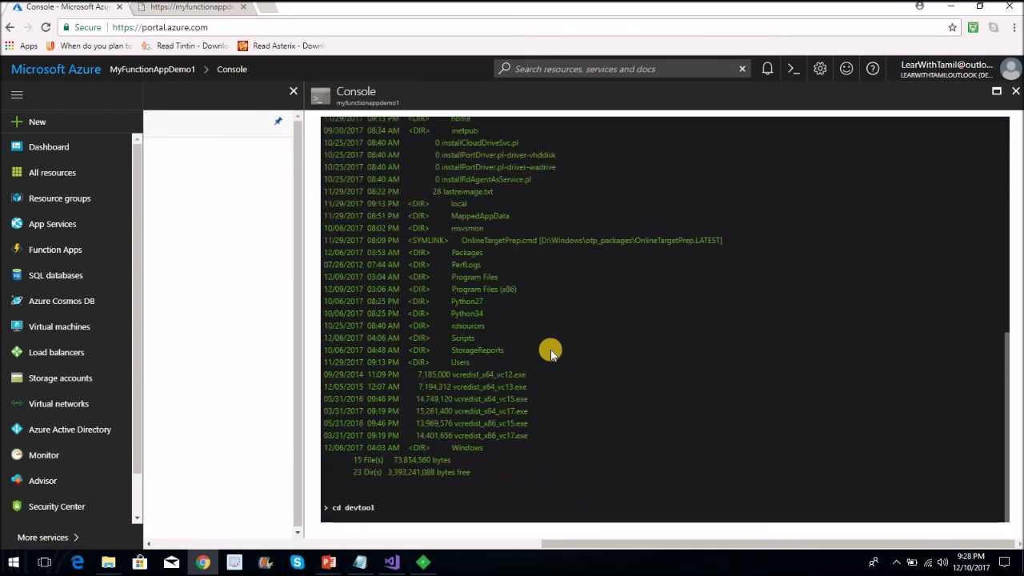
text(s)
key(Return)
text(dir)
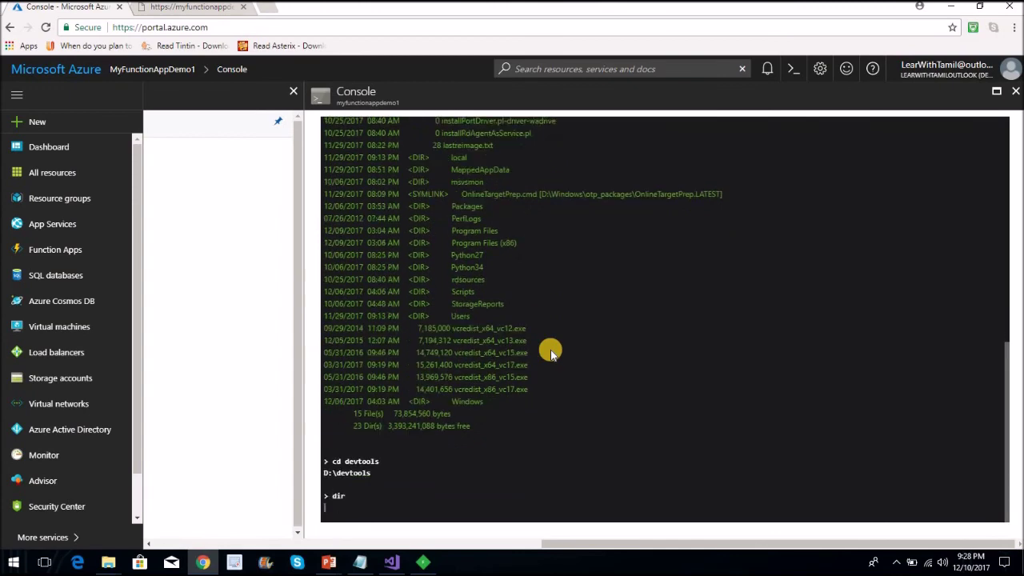
key(Return)
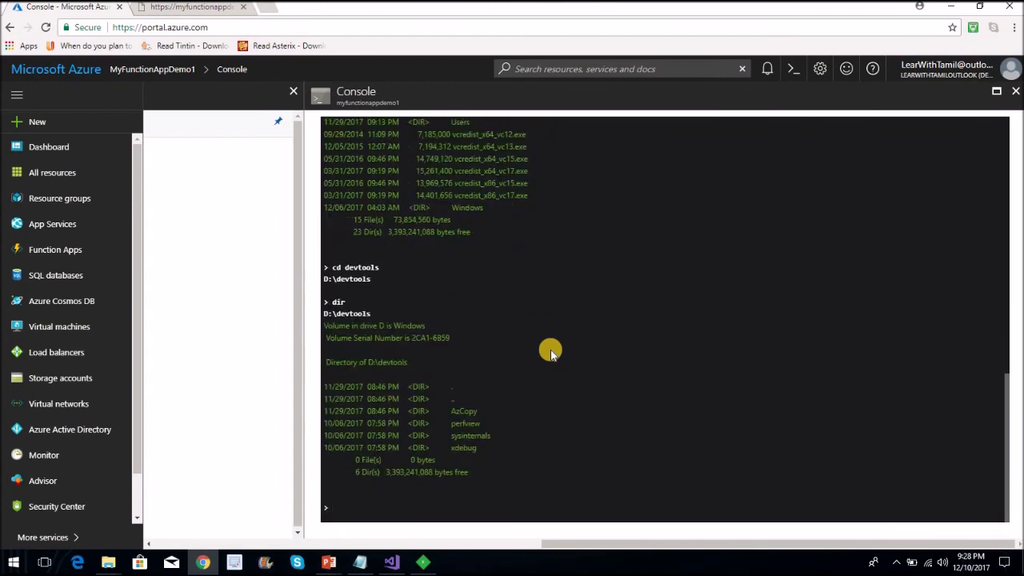
- Change into the sysinternals folder under D:\devtools, list its contents with dir, and review the full file listing
text(cd sysinternals)
key(Return)
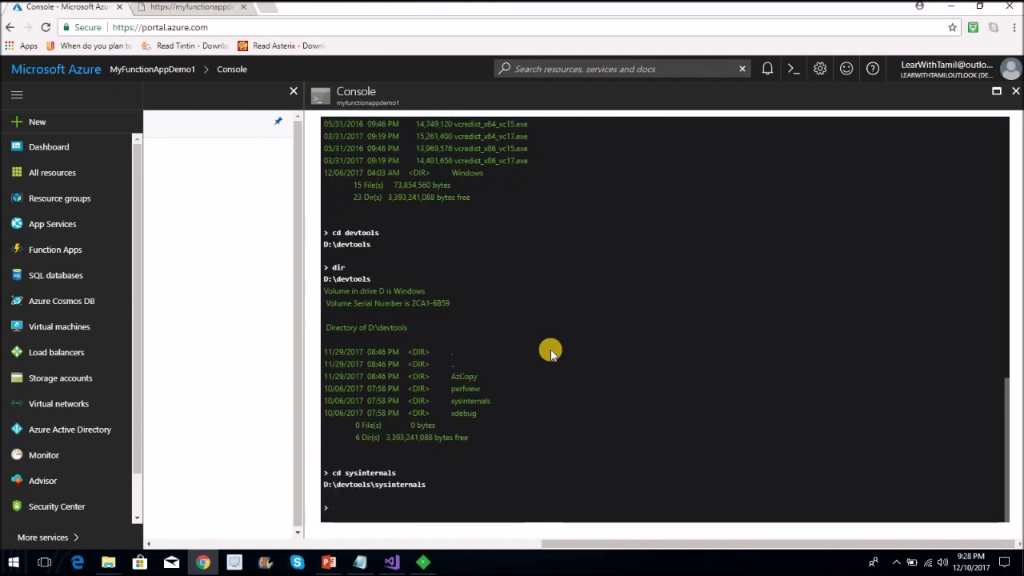
key(Return)
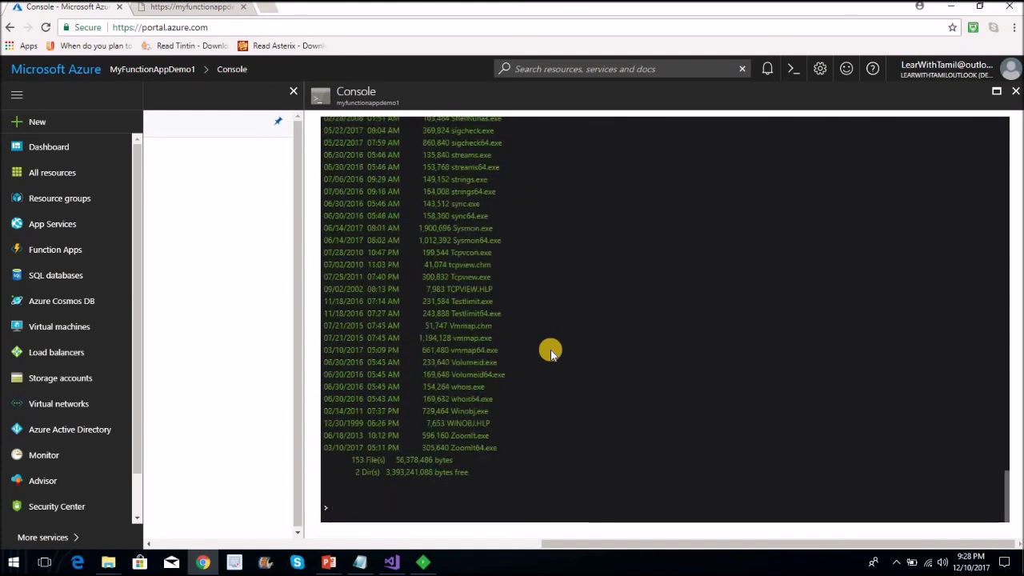
scroll(548, 256, up, 5)
scroll(548, 256, up, 12)
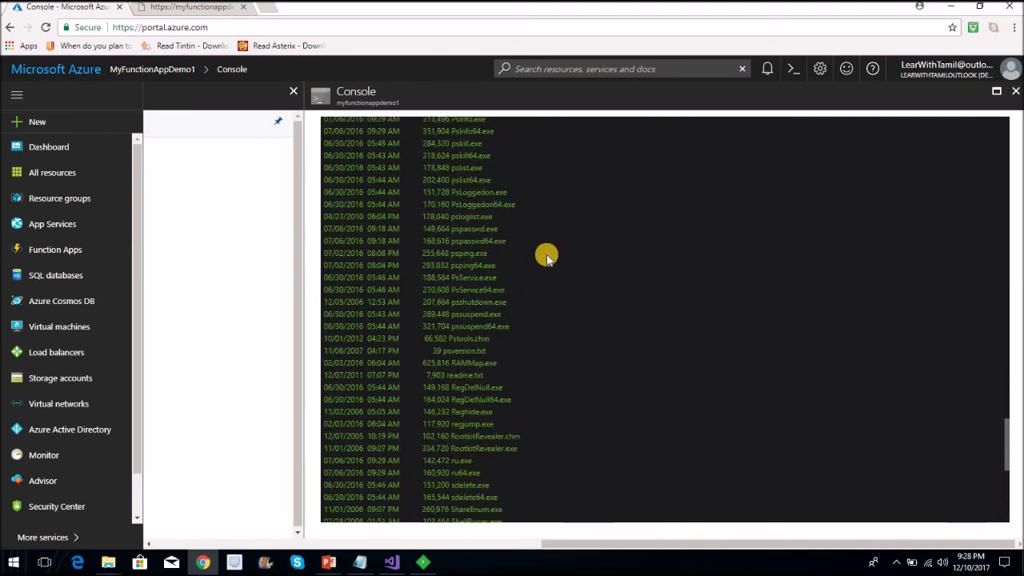
scroll(547, 256, up, 15)
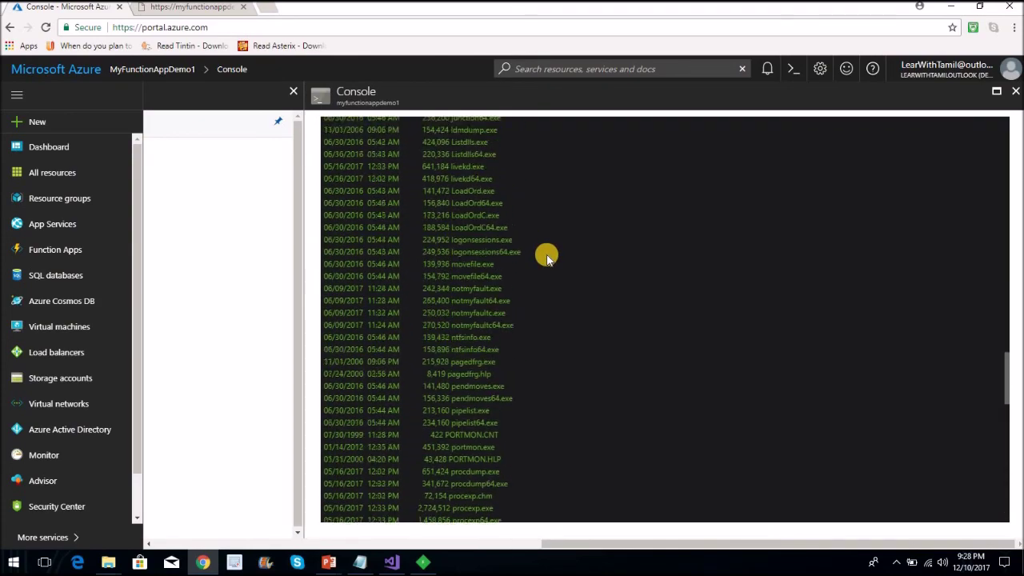
scroll(548, 256, up, 20)
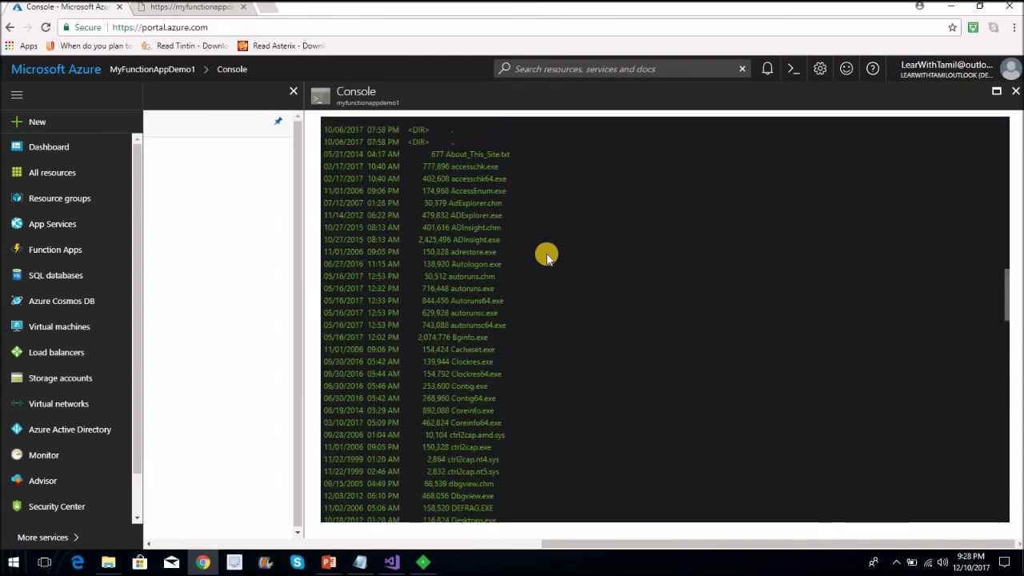
- Move back up to D:\devtools and on to D:\ with cd.., listing each directory's contents with dir
text(cd..)
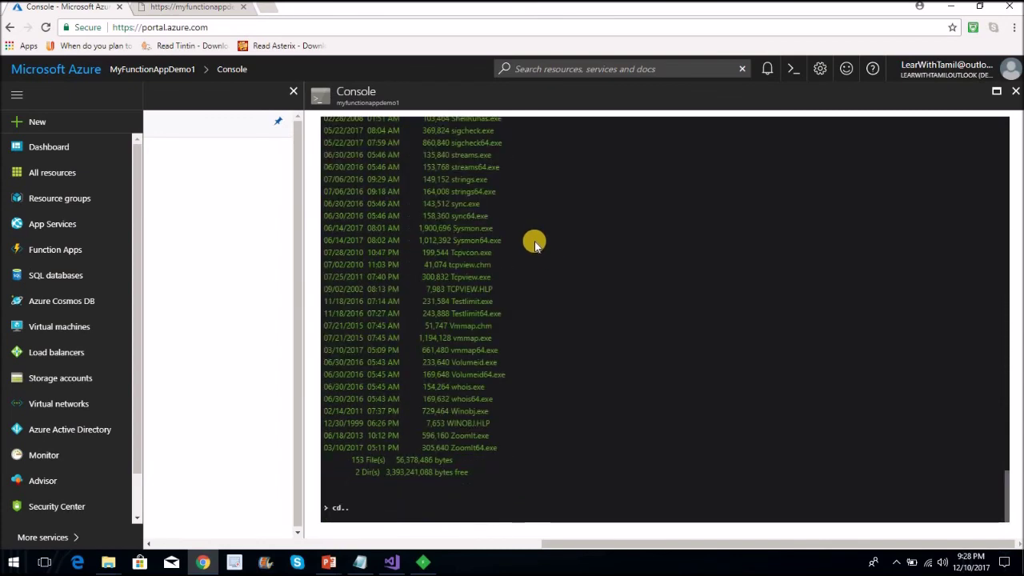
key(Return)
text(dir)
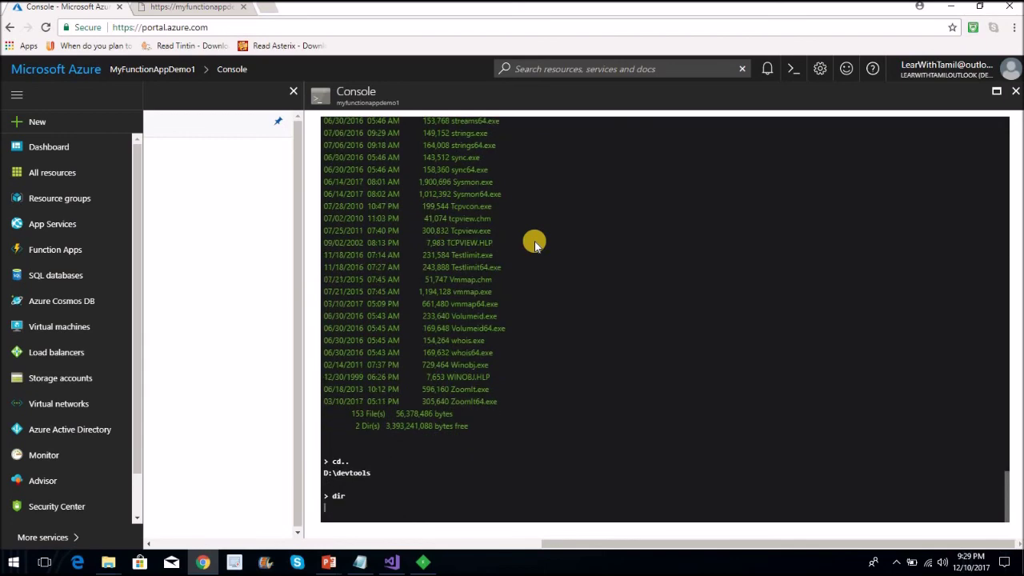
key(Return)
text(cd..)
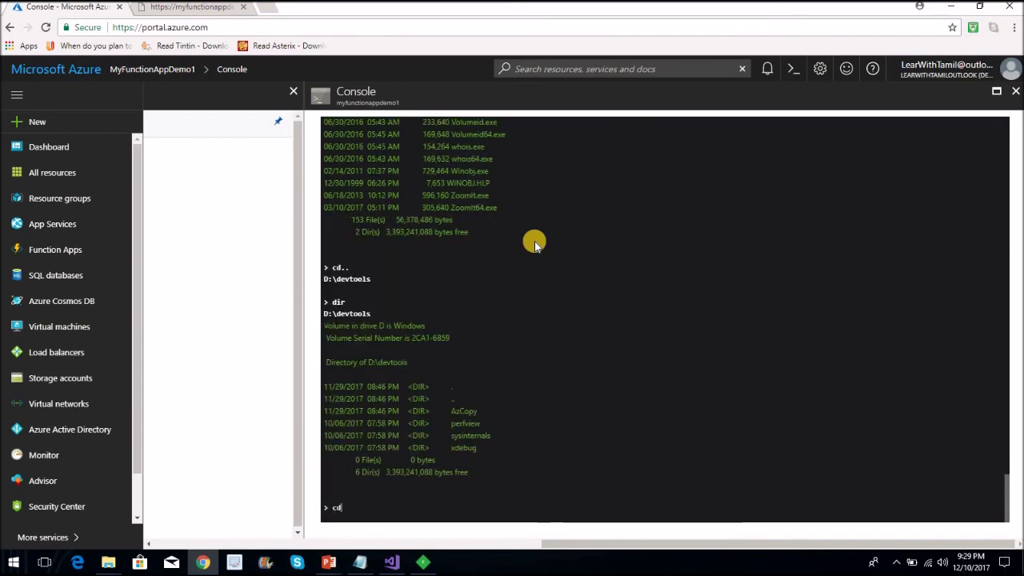
key(Return)
text(dir)
key(Return)
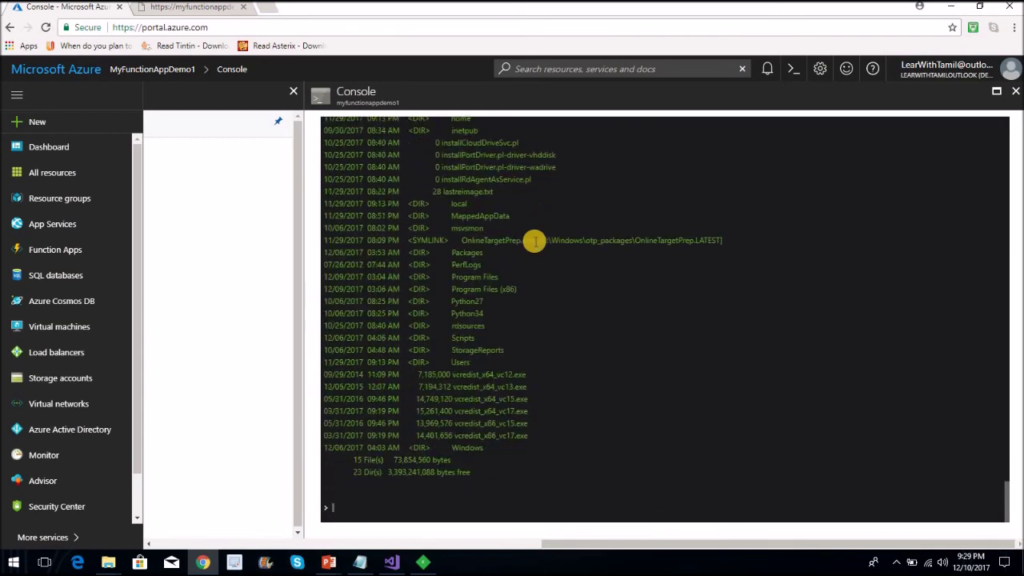
- Exit and close the Console, and collapse MydemoFunction and MydemoFunction2 in the function app tree
text(exit)
key(Return)
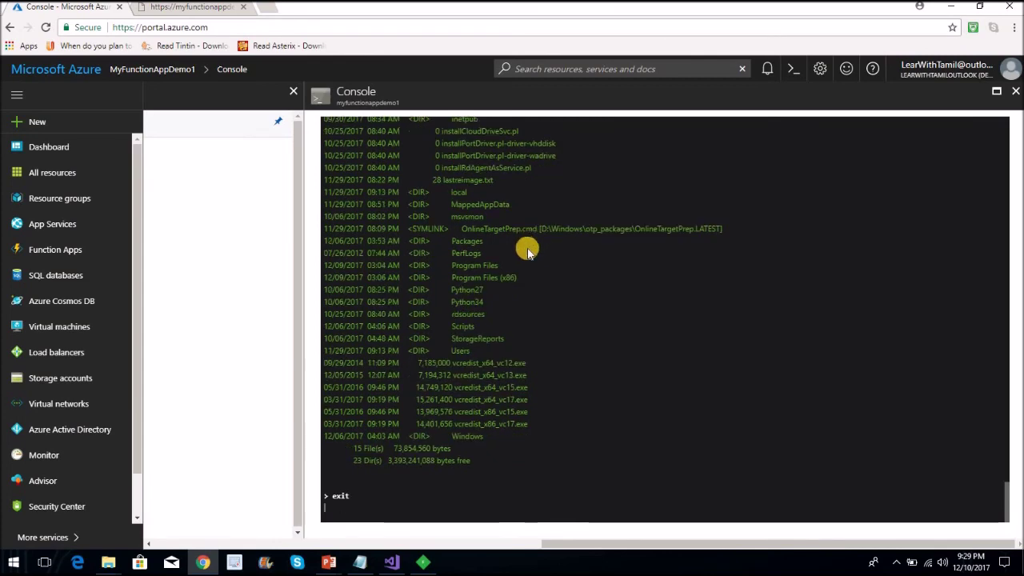
click(1015, 90)
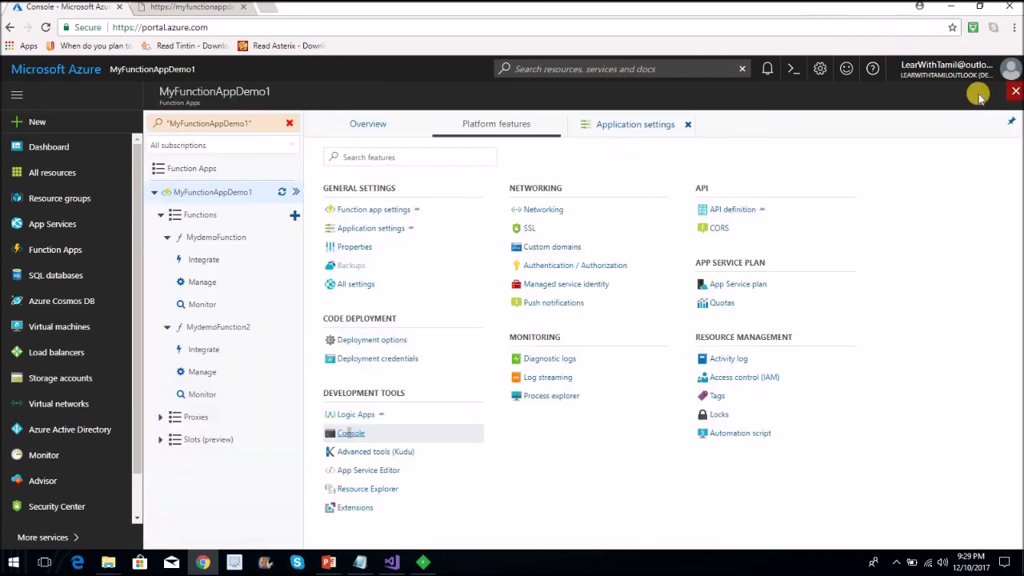
click(166, 237)
click(166, 262)
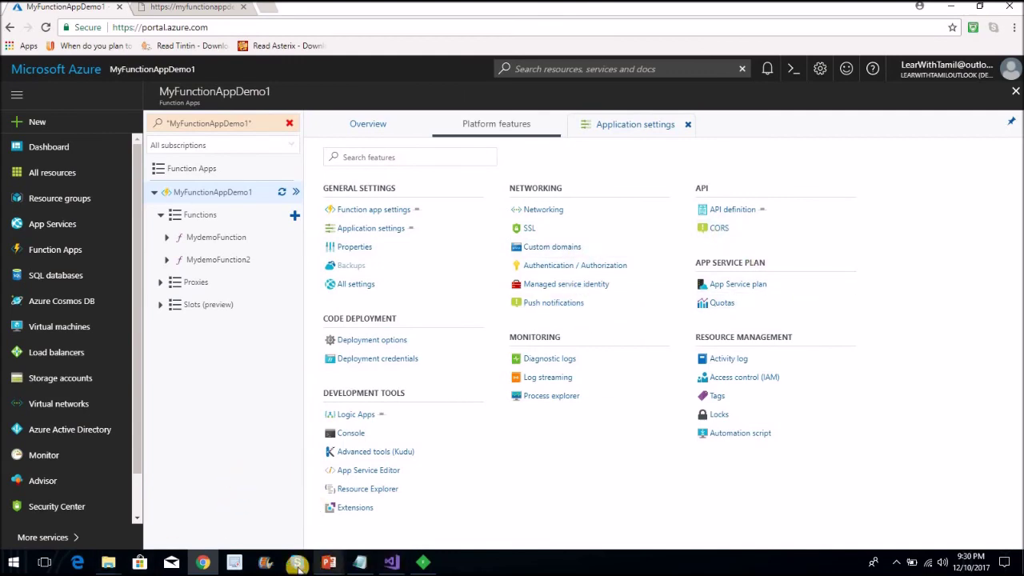
- Switch to the PowerPoint slide show and review the Timer Configuration slide on CRON expressions
click(234, 563)
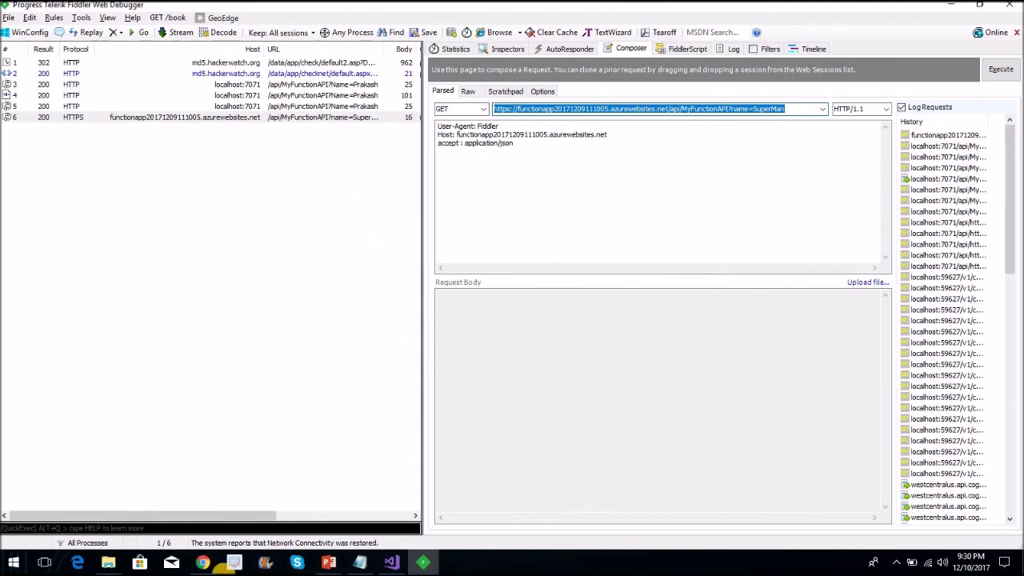
click(329, 561)
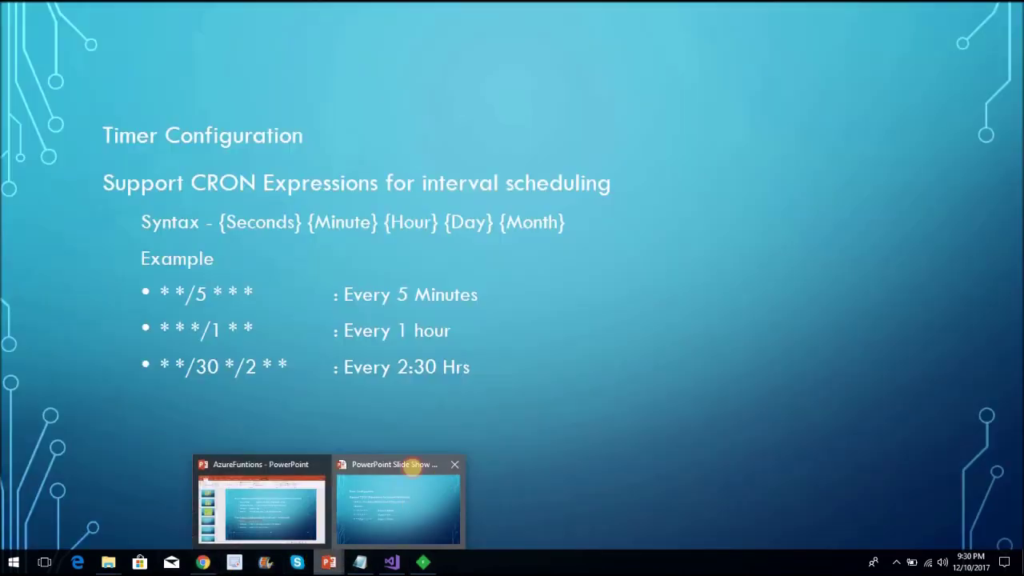
click(412, 492)
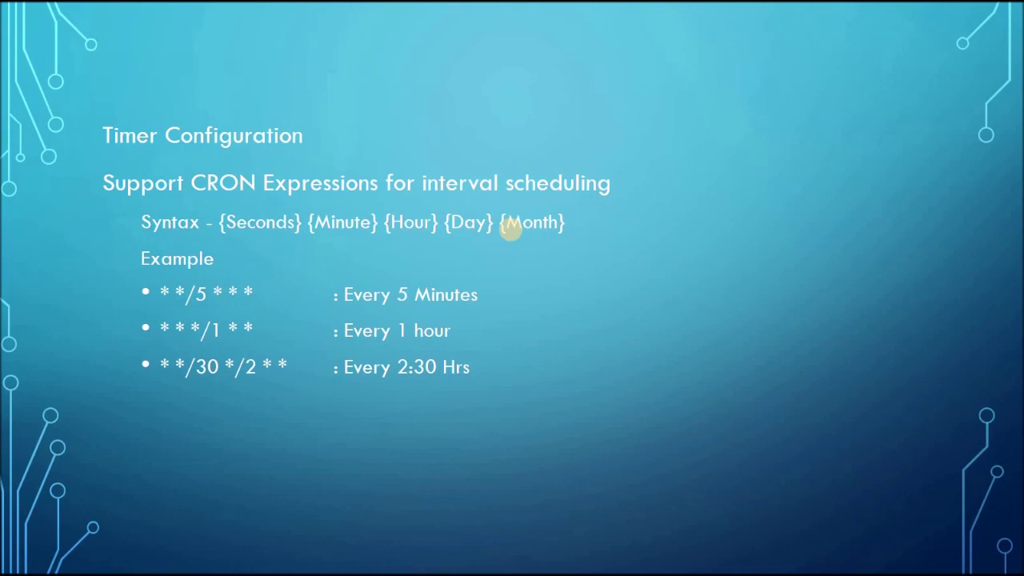
key(alt+Tab)
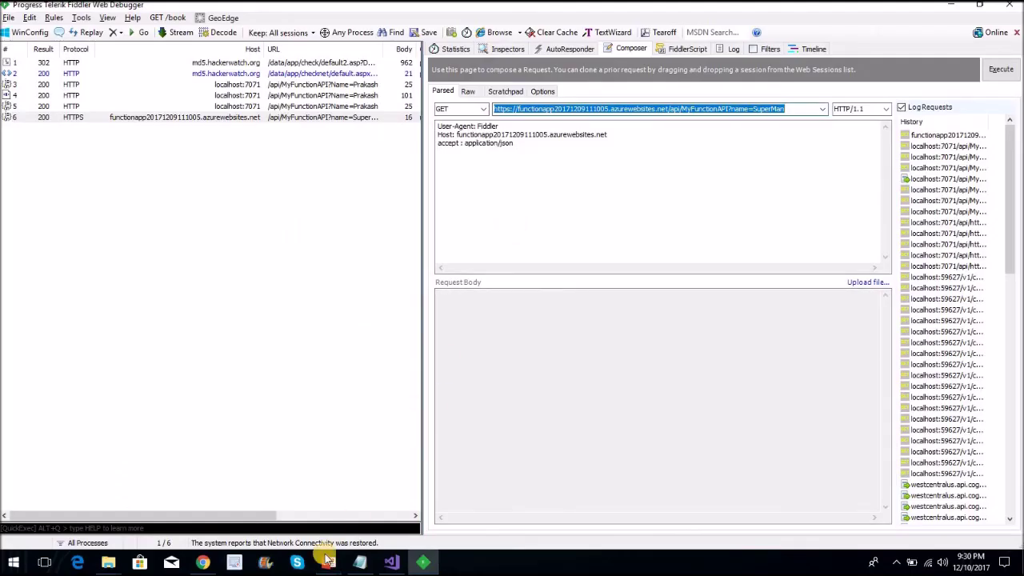
- Switch back to the Azure portal in Chrome and open the Monitor page of MydemoFunction2
click(203, 562)
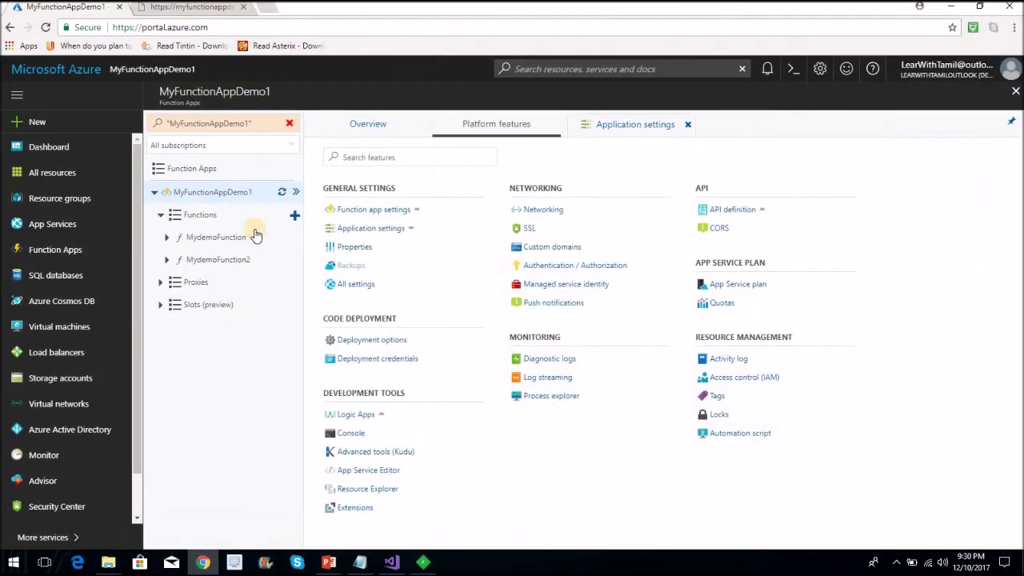
click(198, 264)
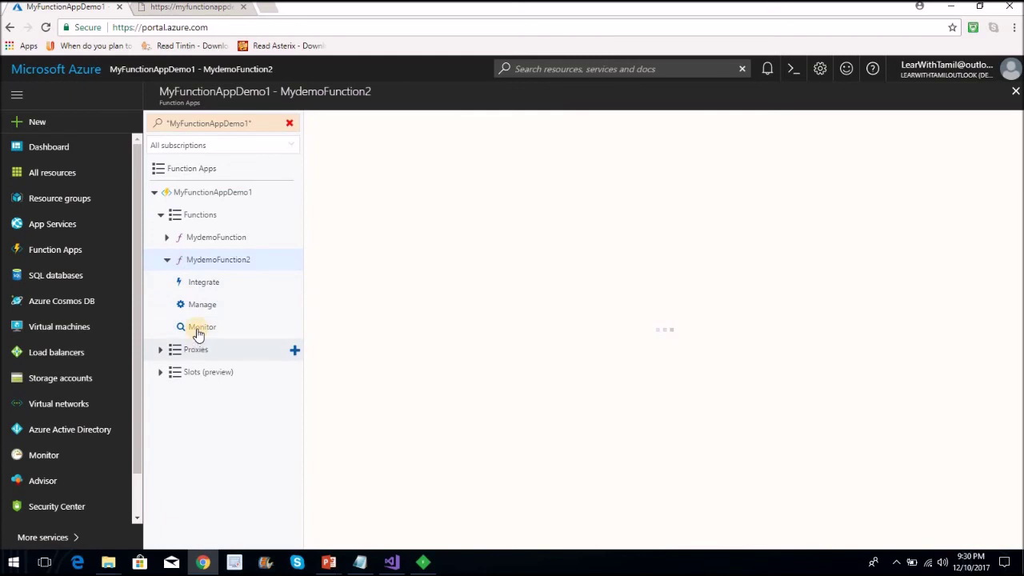
click(198, 328)
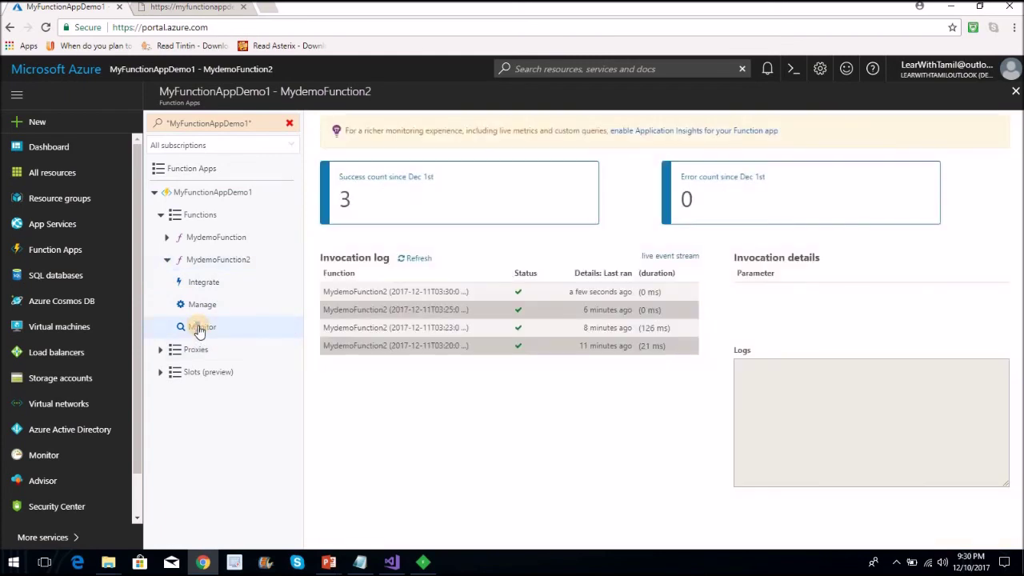
- Examine the invocation details and logs of the individual MydemoFunction2 runs, comparing their execution times
click(625, 311)
click(491, 297)
click(490, 312)
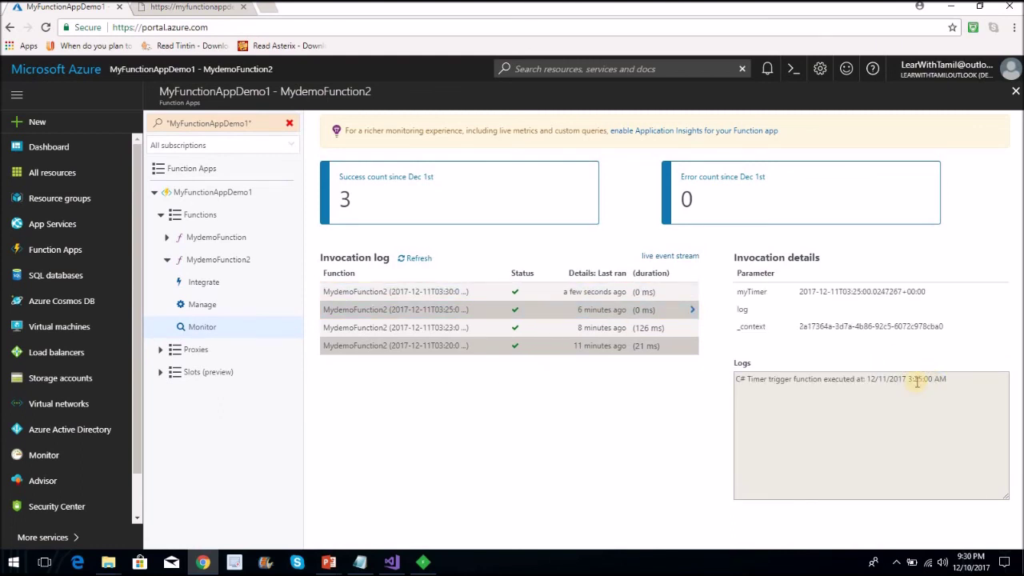
click(564, 336)
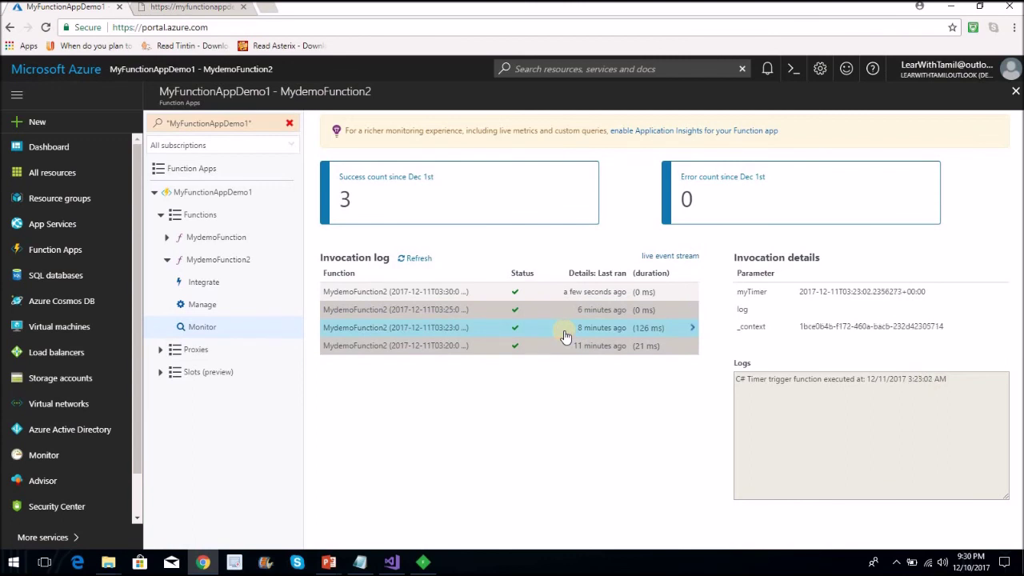
double_click(564, 336)
click(551, 350)
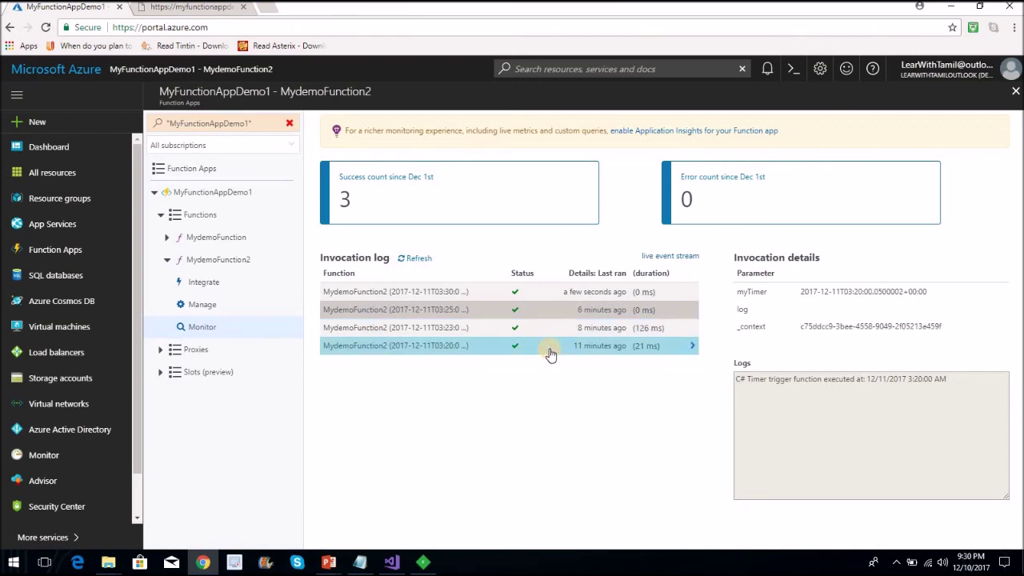
click(552, 328)
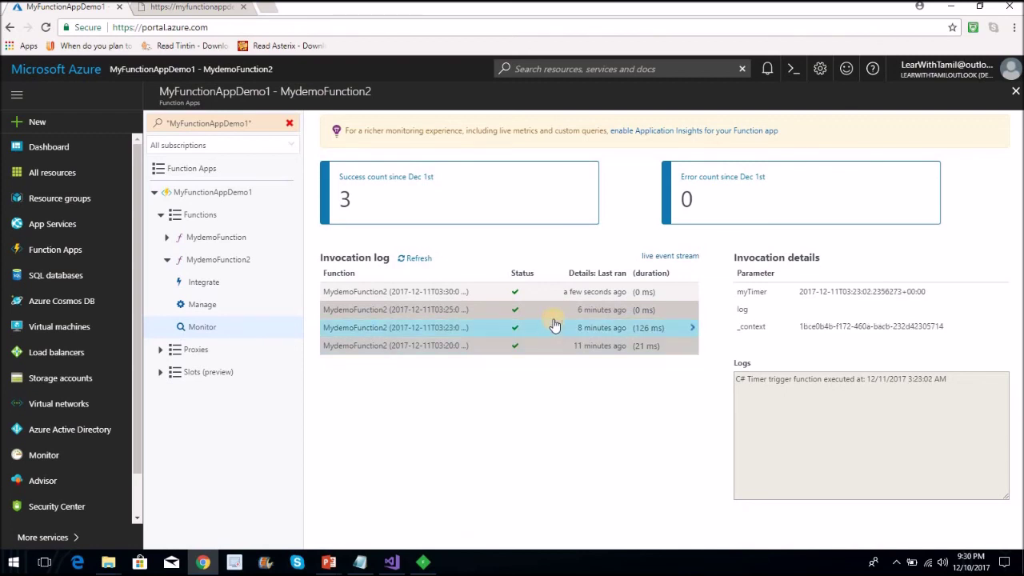
click(550, 312)
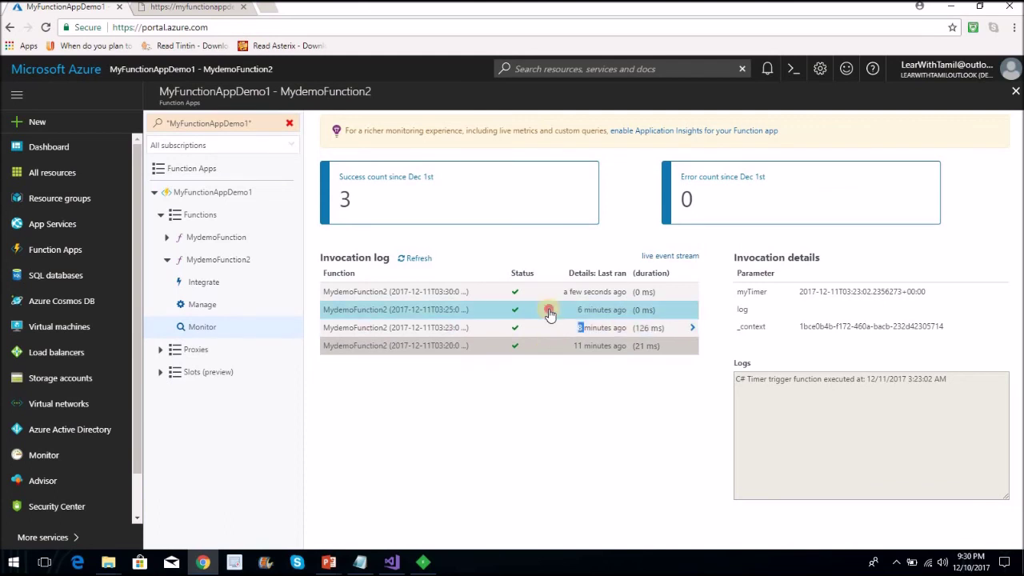
click(550, 292)
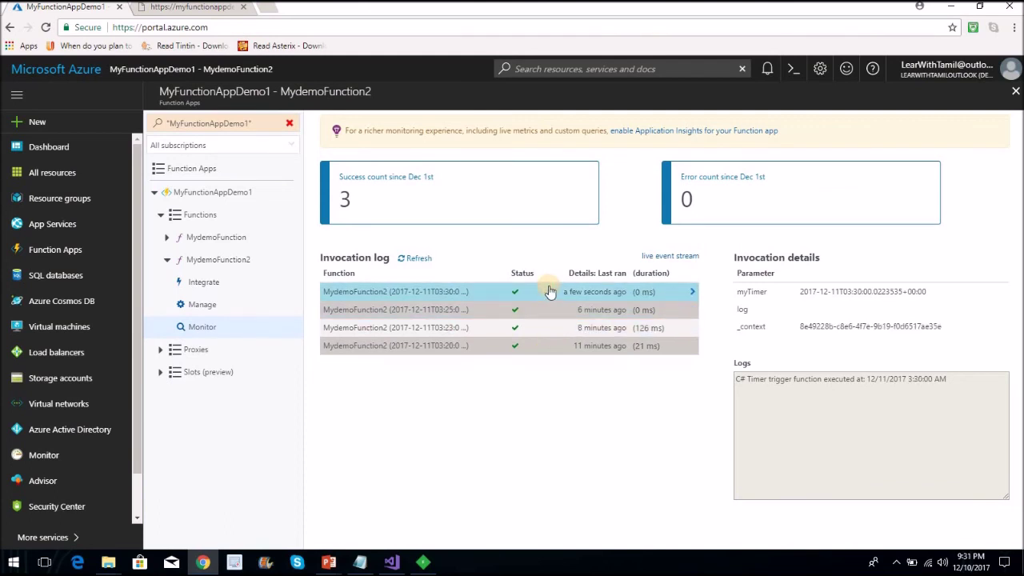
click(573, 329)
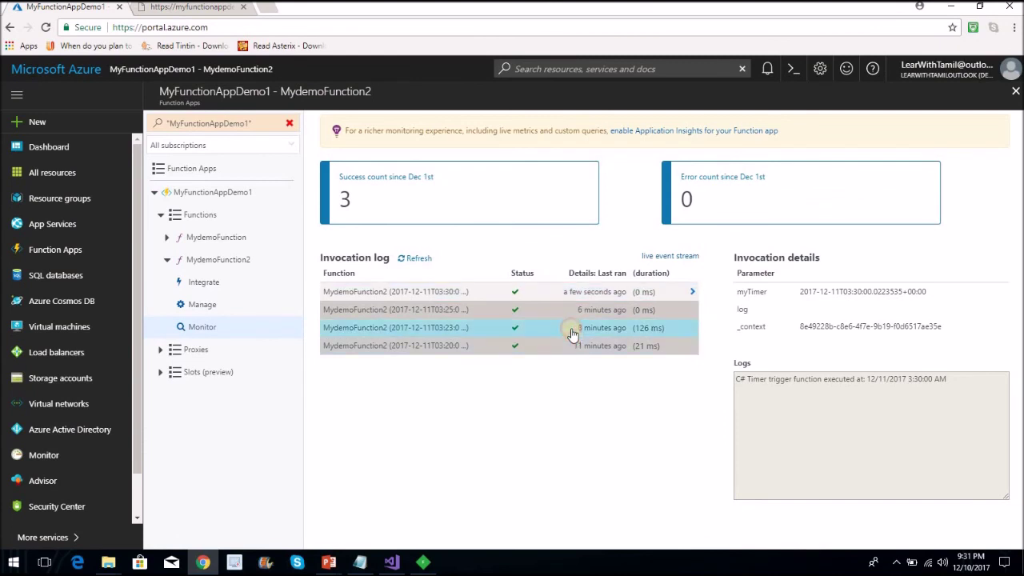
click(573, 350)
click(569, 330)
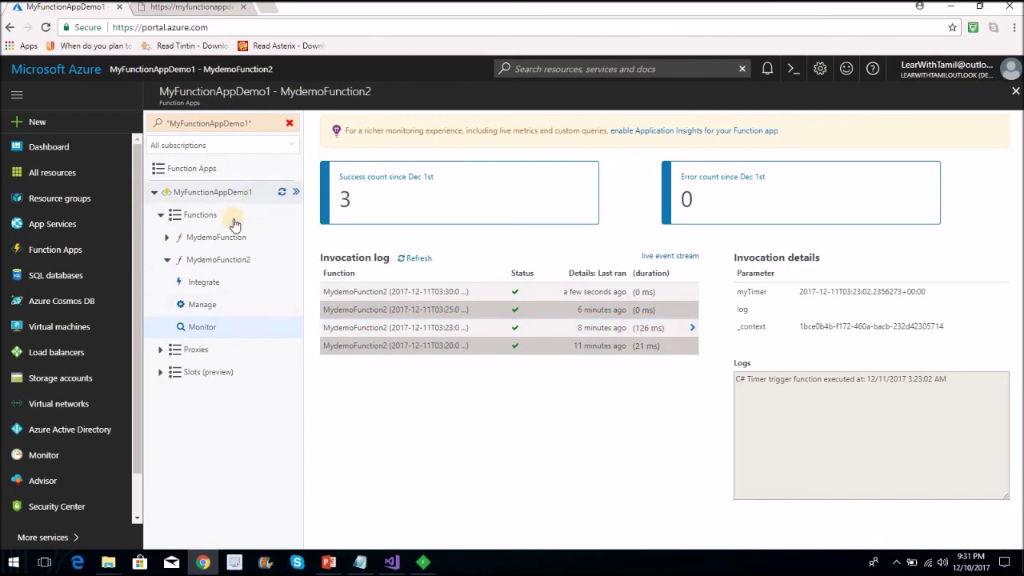
- Collapse MydemoFunction2 in the tree, minimize the browser, and switch to the PowerPoint slide show
click(166, 260)
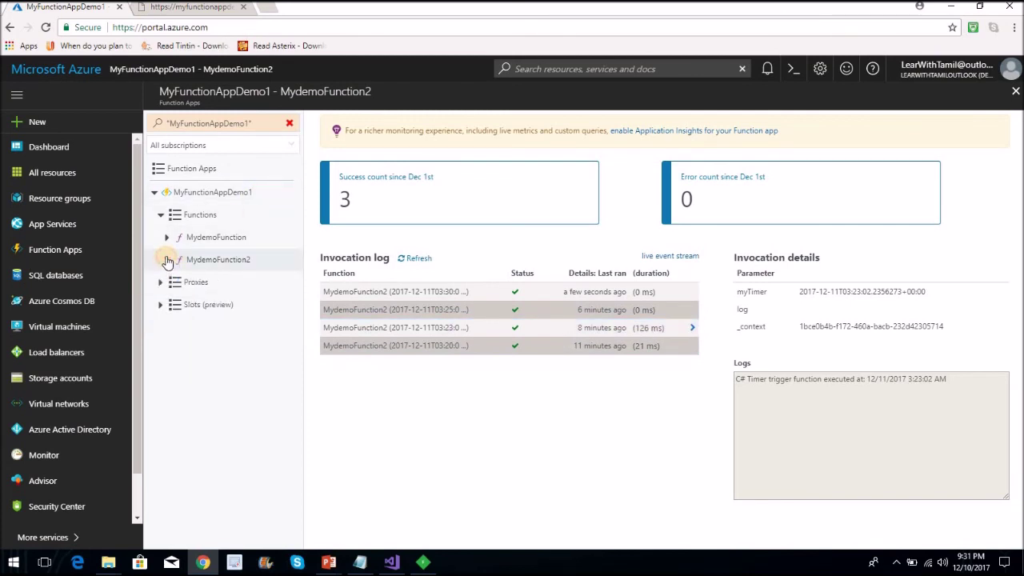
click(948, 9)
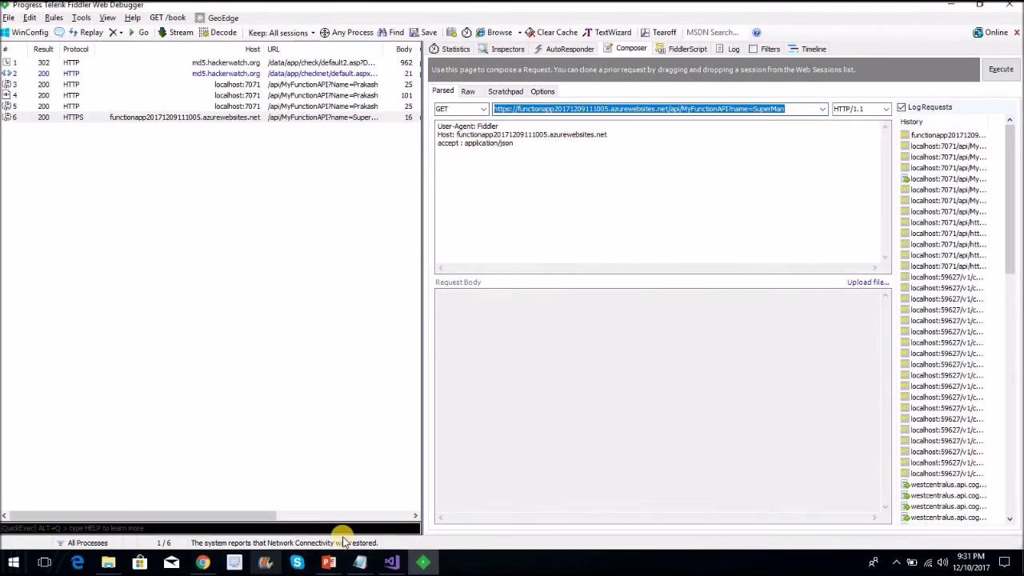
click(327, 560)
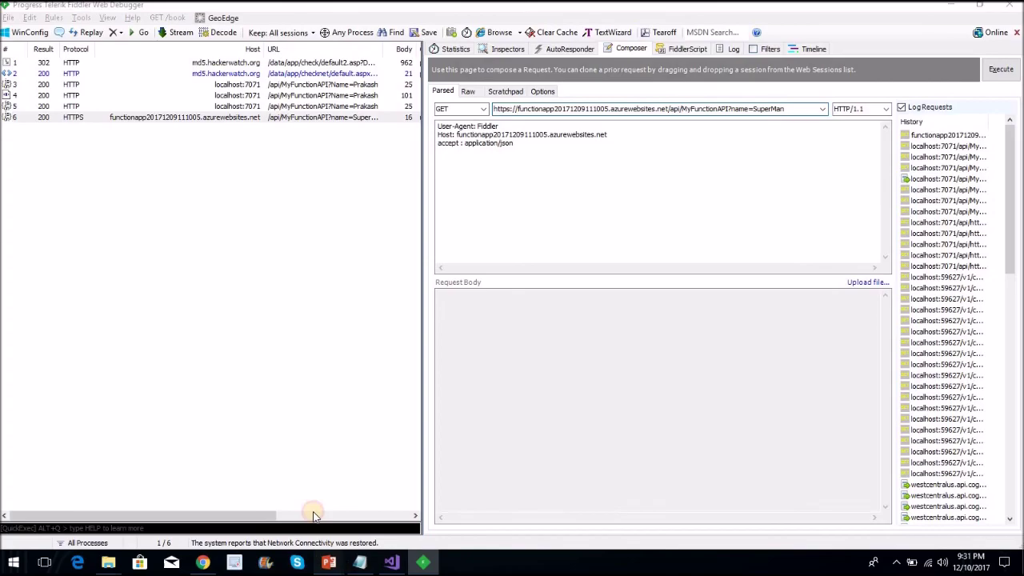
click(361, 520)
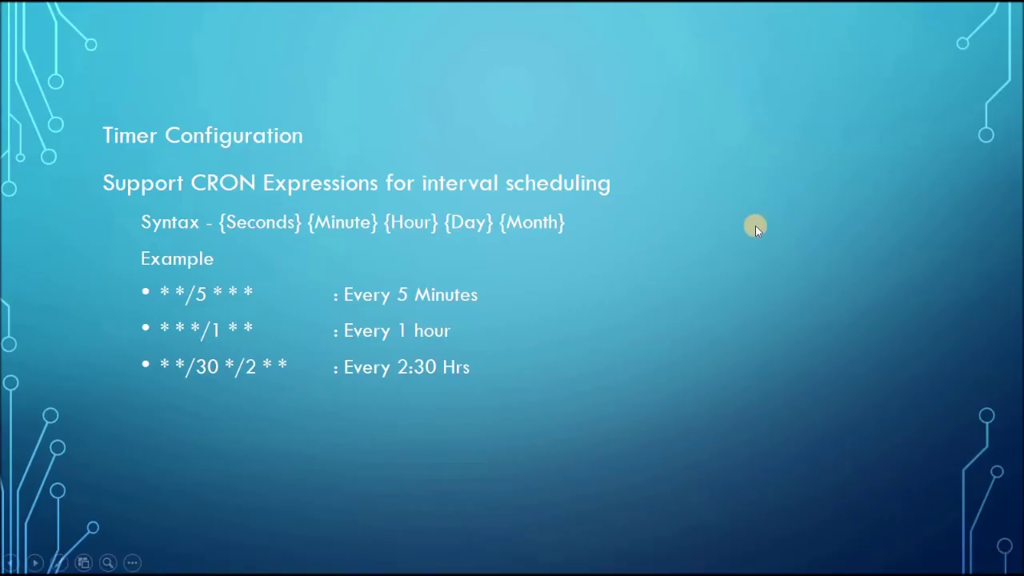
- Review the slides around Timer Configuration and advance the presentation to the Durable/Orchestration Functions slide
key(Left)
key(Left)
key(Right)
key(Right)
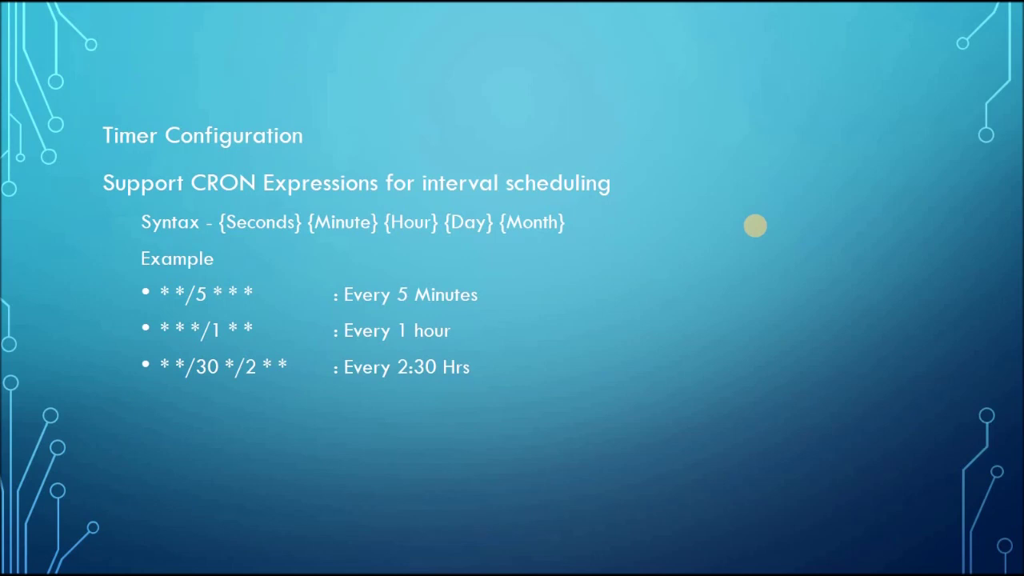
click(755, 226)
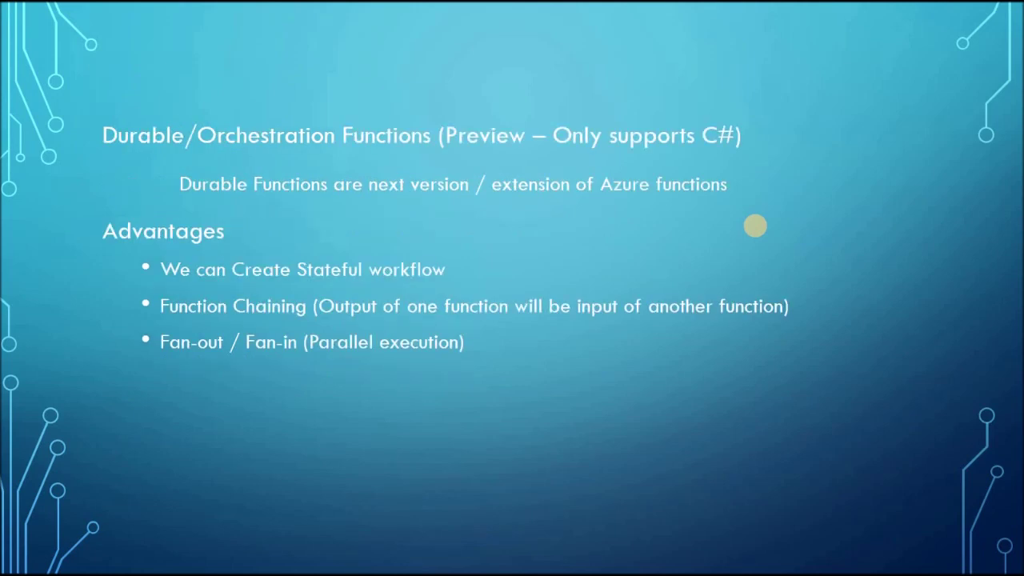